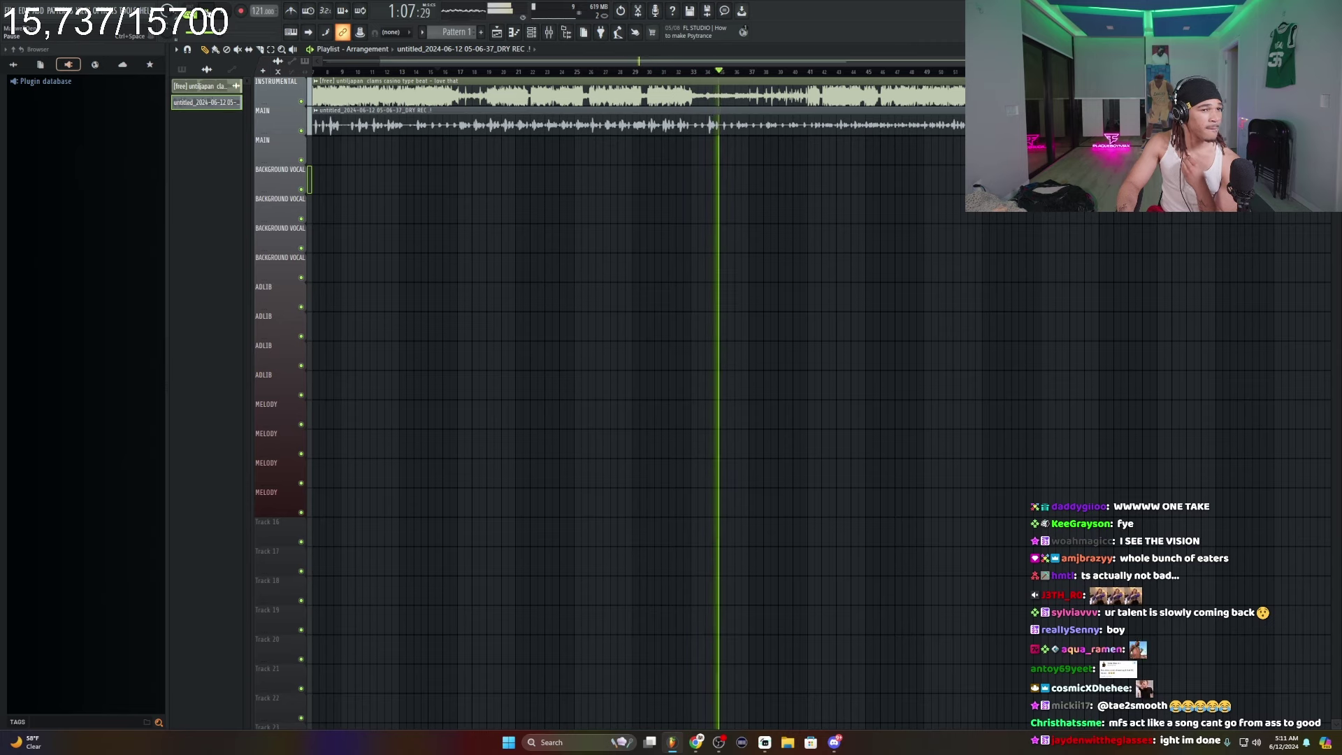
# - Save the finished song project as nodifferent in a new project folder and start a new empty project from the template
pyautogui.press('space')
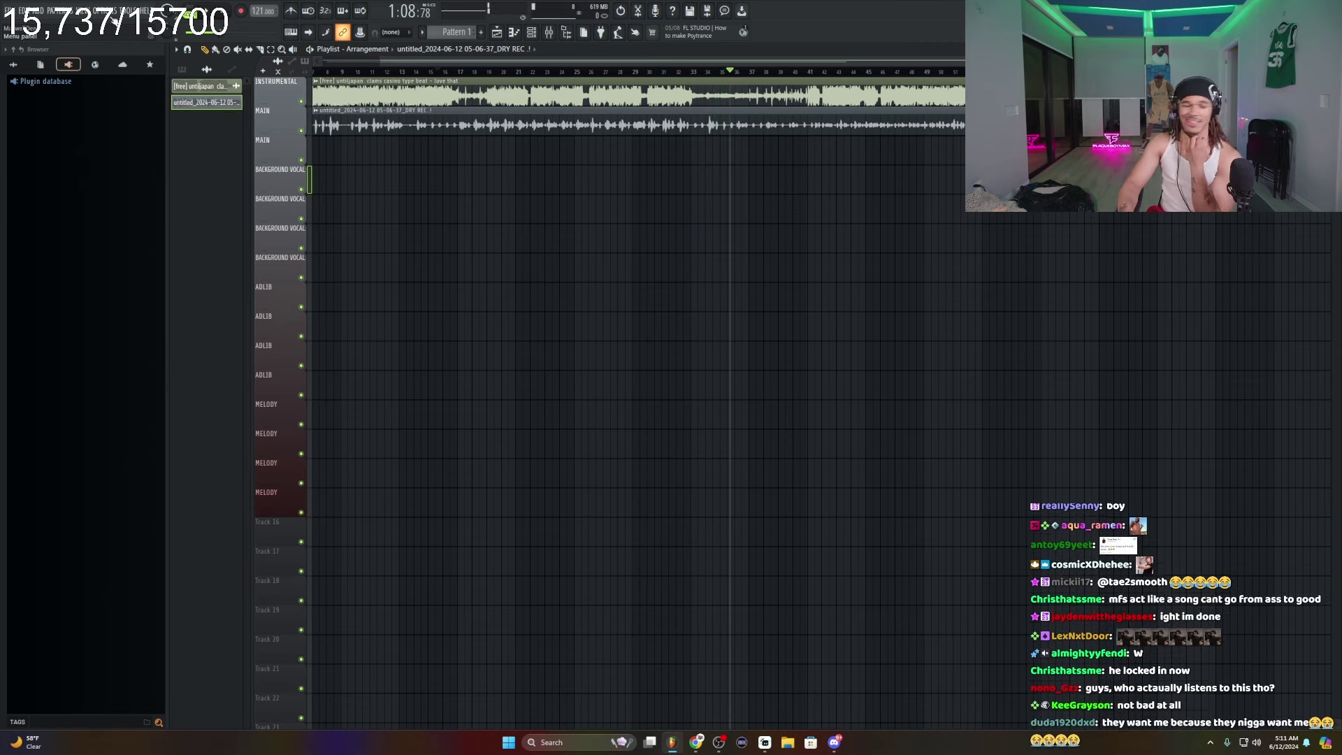
pyautogui.click(19, 12)
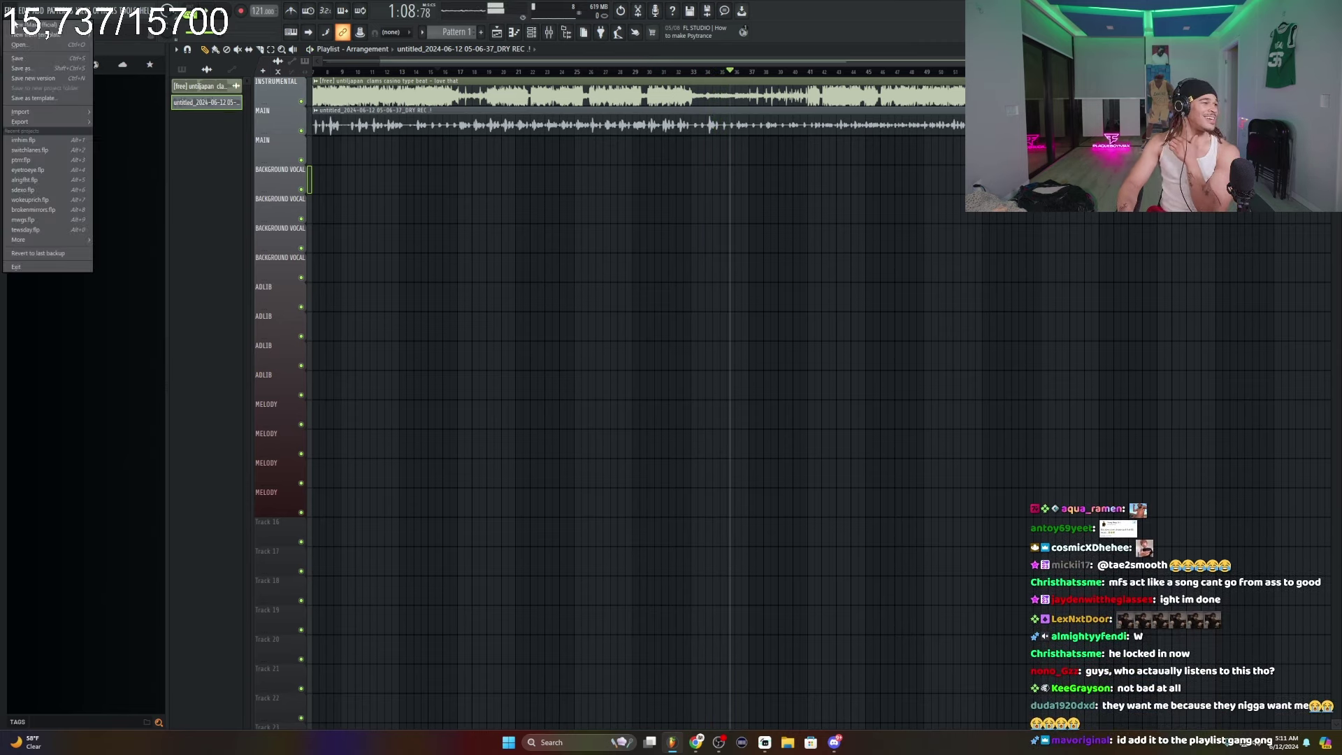
pyautogui.click(32, 69)
pyautogui.write('nodifferent')
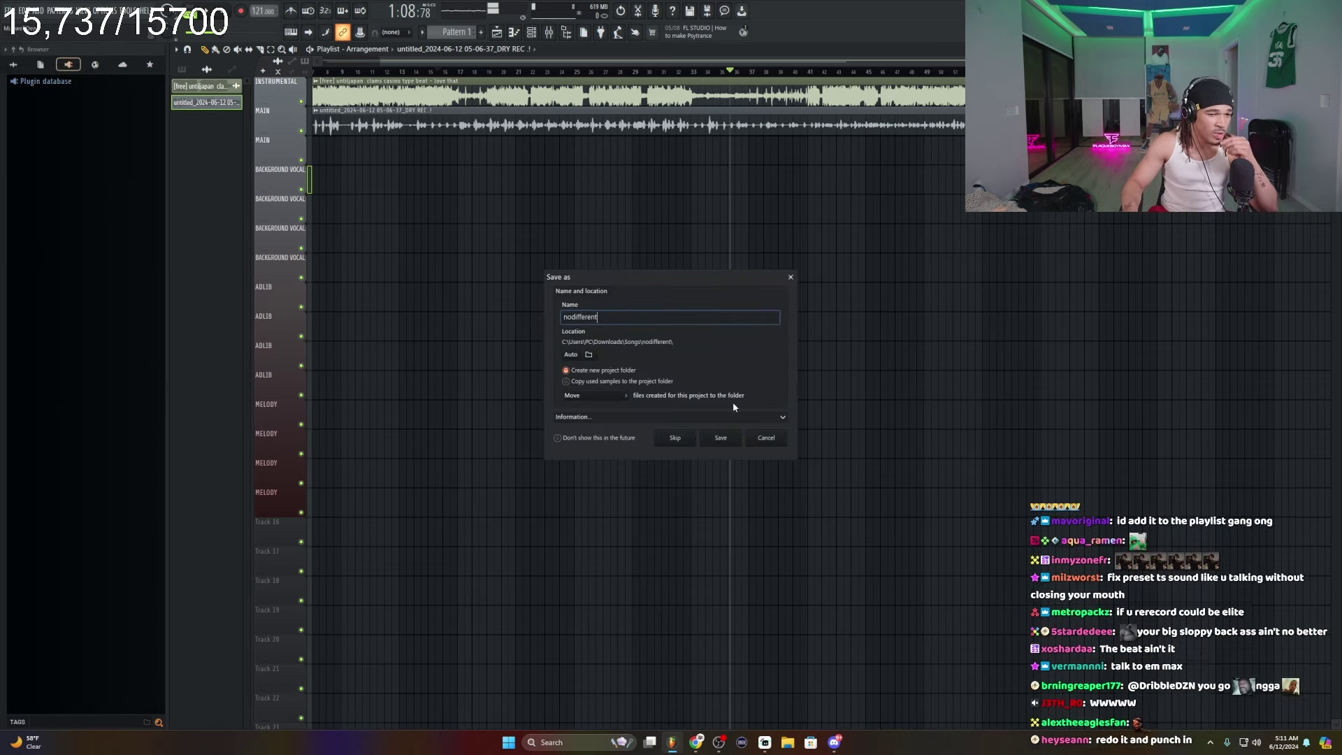
pyautogui.click(726, 438)
pyautogui.click(11, 10)
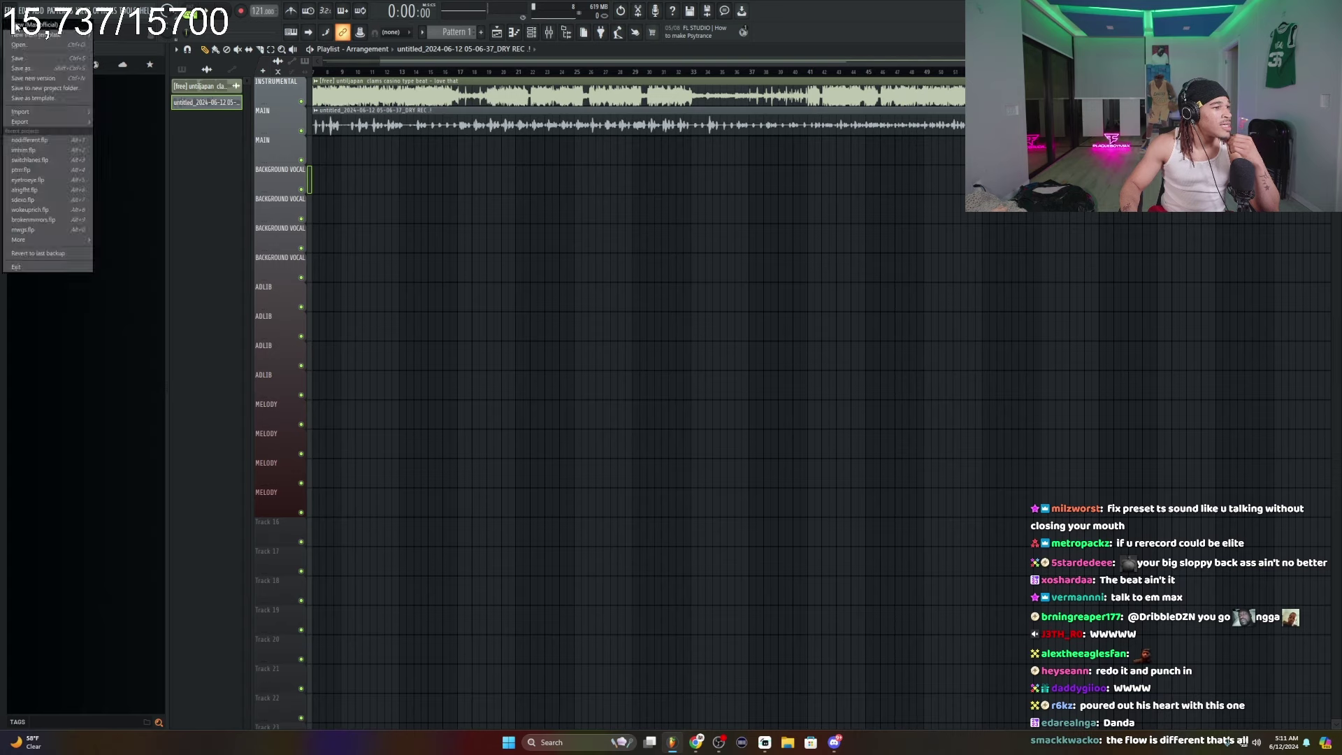
pyautogui.click(21, 26)
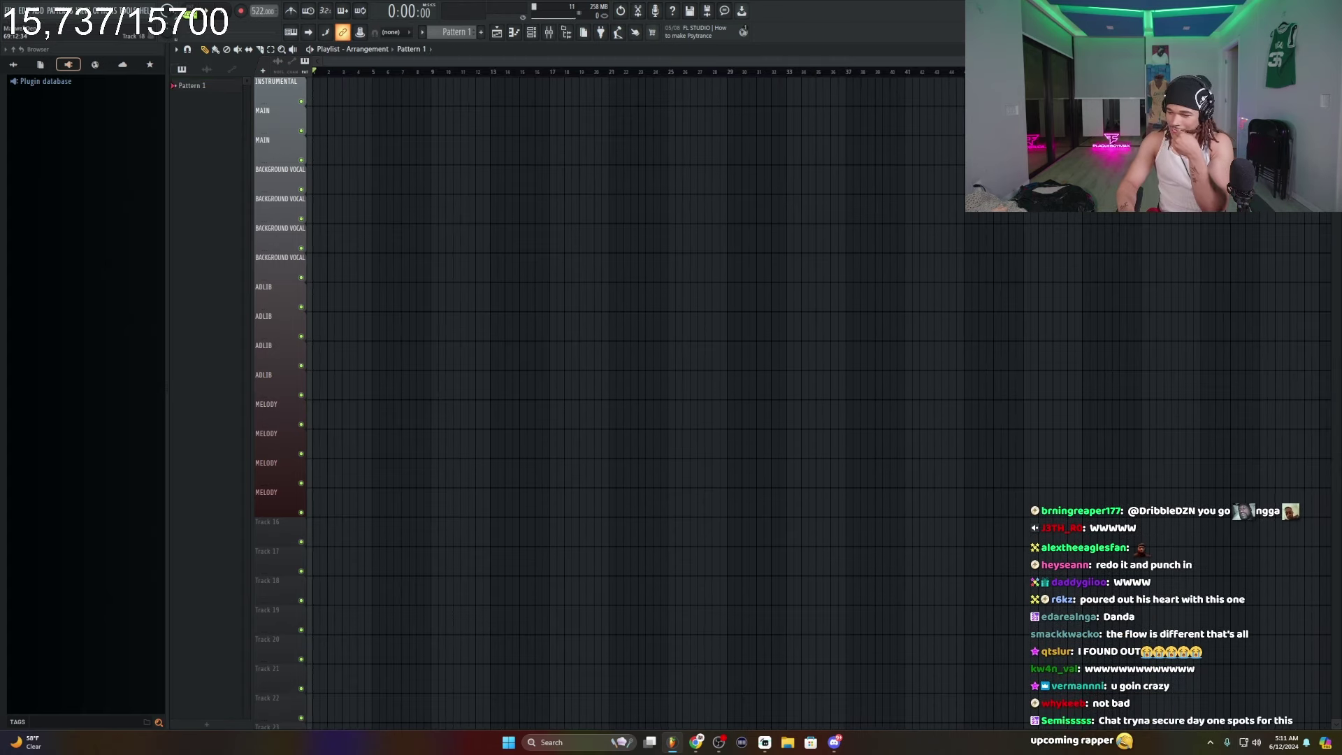
# - Switch to Chrome and return to the YouTube results for "untiljapan trype beat" with the current video shrunk to the miniplayer
pyautogui.hotkey('alt', 'Tab')
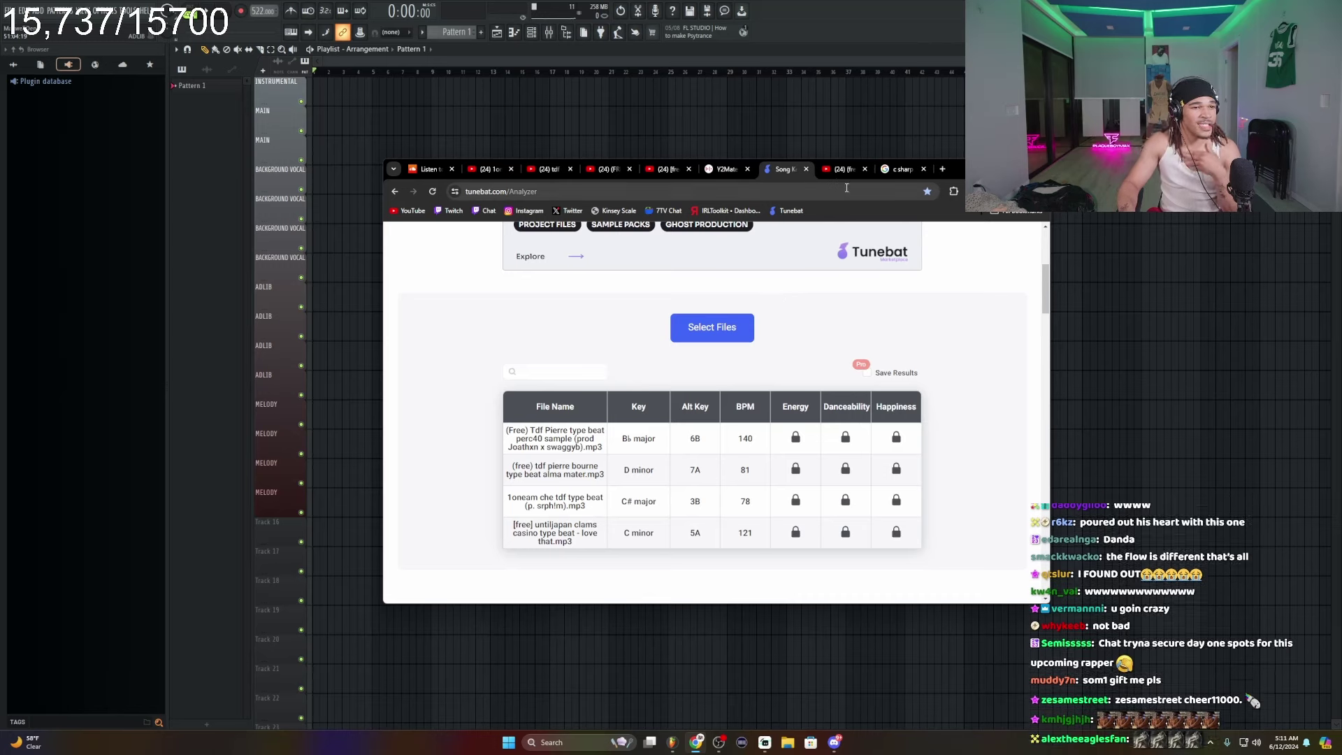
pyautogui.click(839, 170)
pyautogui.click(504, 171)
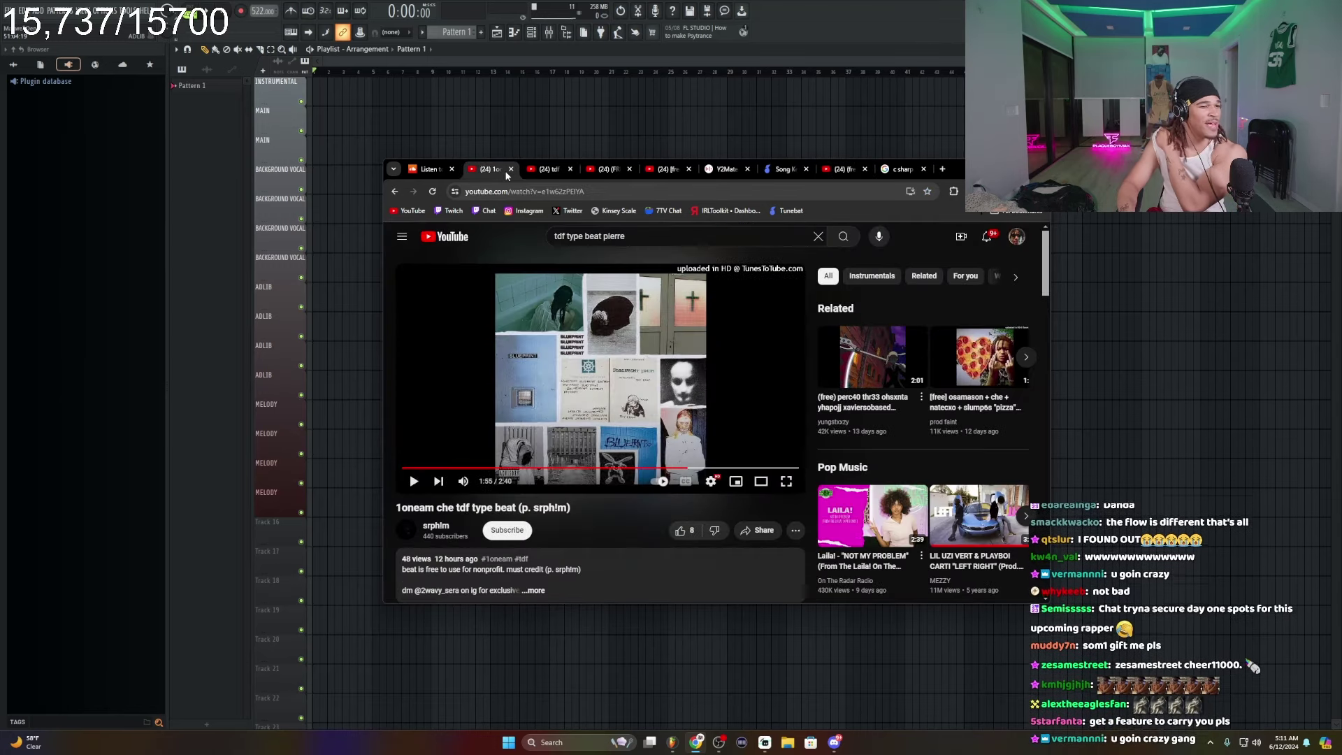
pyautogui.click(619, 170)
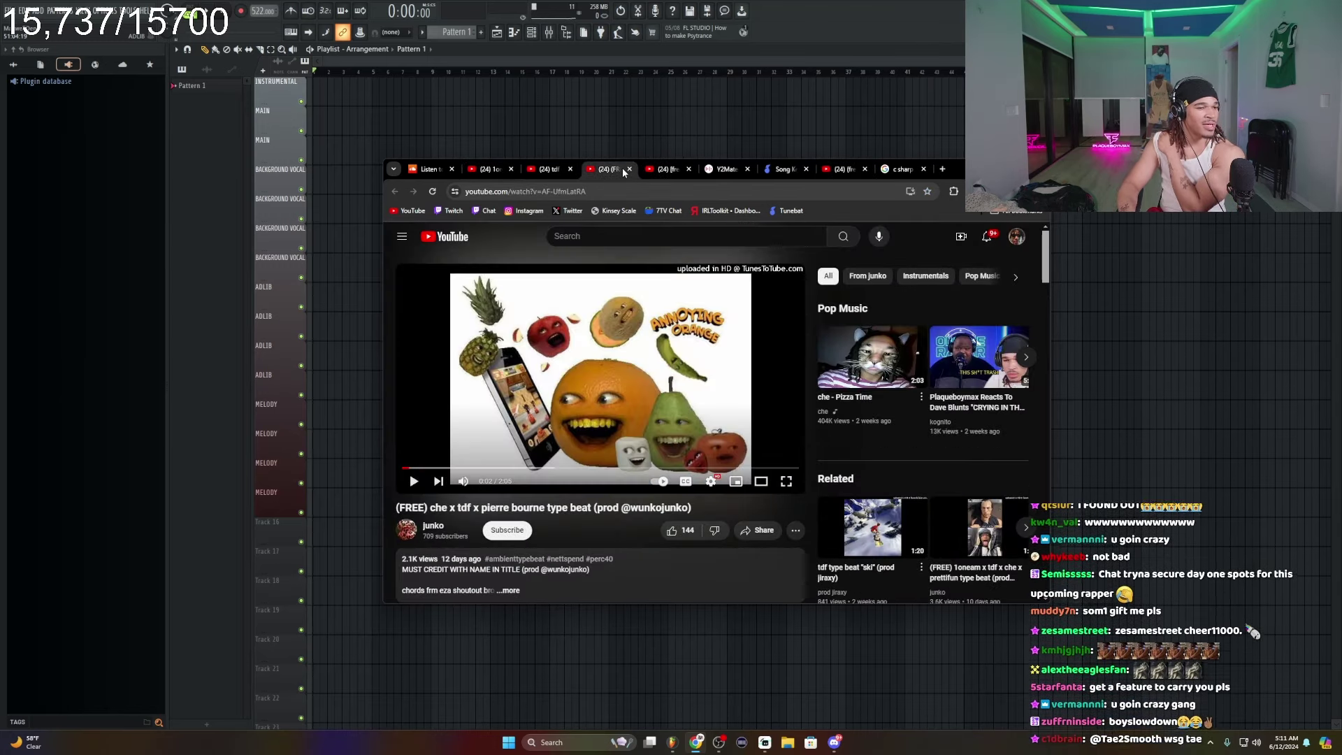
pyautogui.click(656, 172)
pyautogui.click(736, 482)
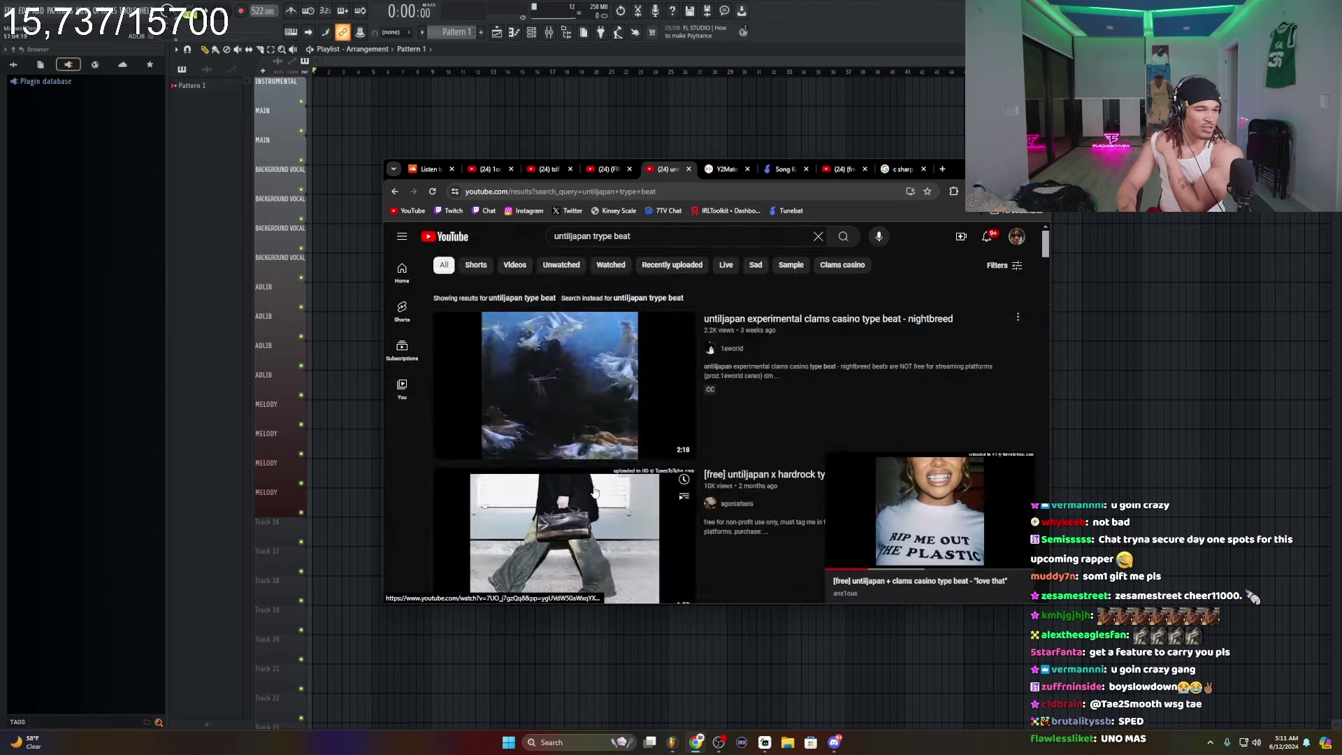
# - Preview the untiljapan type beats "adorn" and "kisses" from the YouTube search results
pyautogui.scroll(-12, 594, 492)
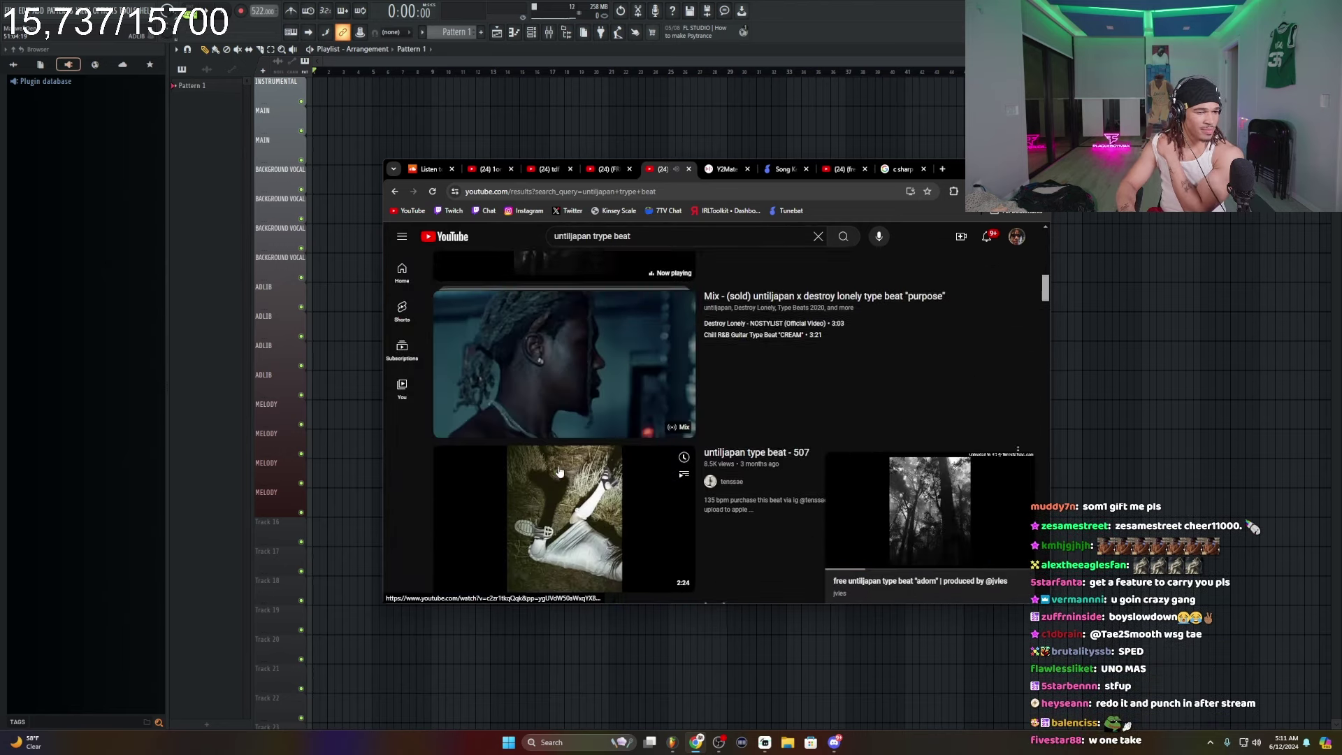
pyautogui.scroll(-1, 560, 473)
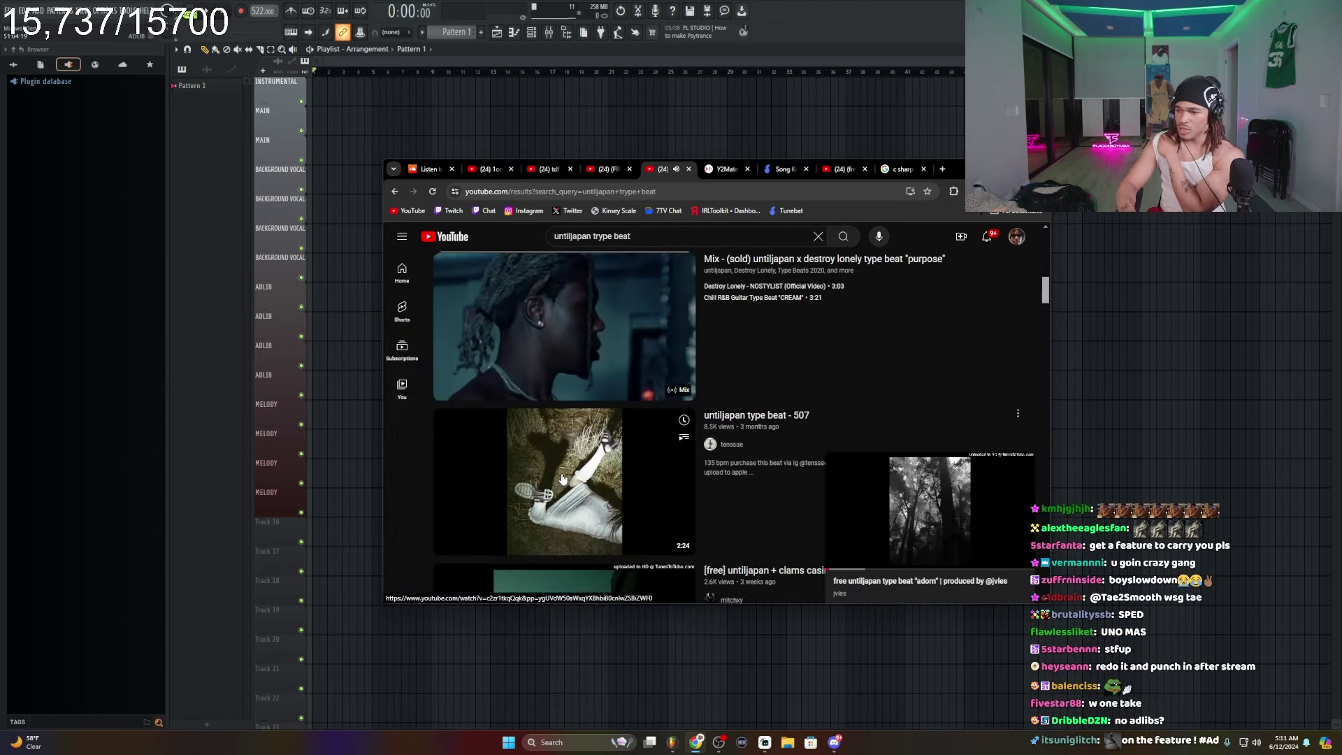
pyautogui.scroll(-3, 563, 479)
pyautogui.click(565, 389)
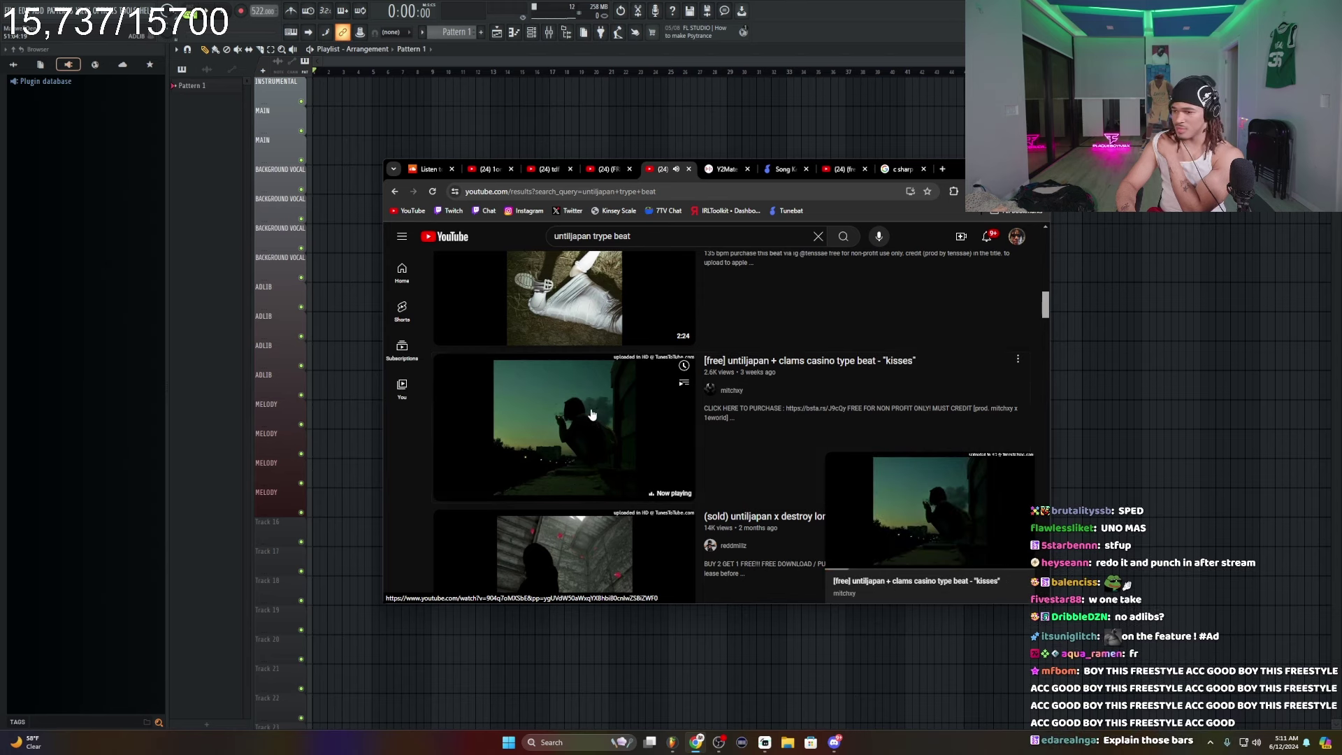
pyautogui.scroll(1, 566, 392)
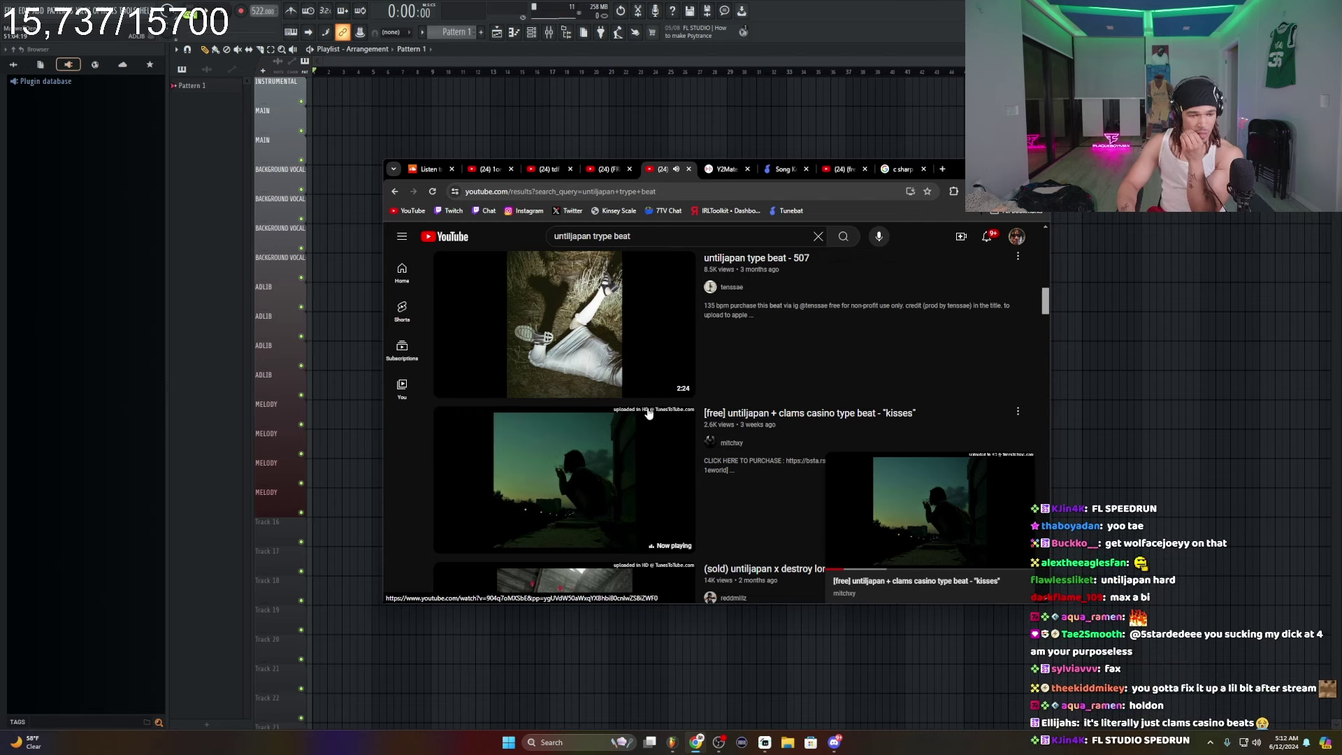
# - Preview the "purpose" and southsidesilhouette type beats further down the YouTube search results
pyautogui.moveTo(837, 469)
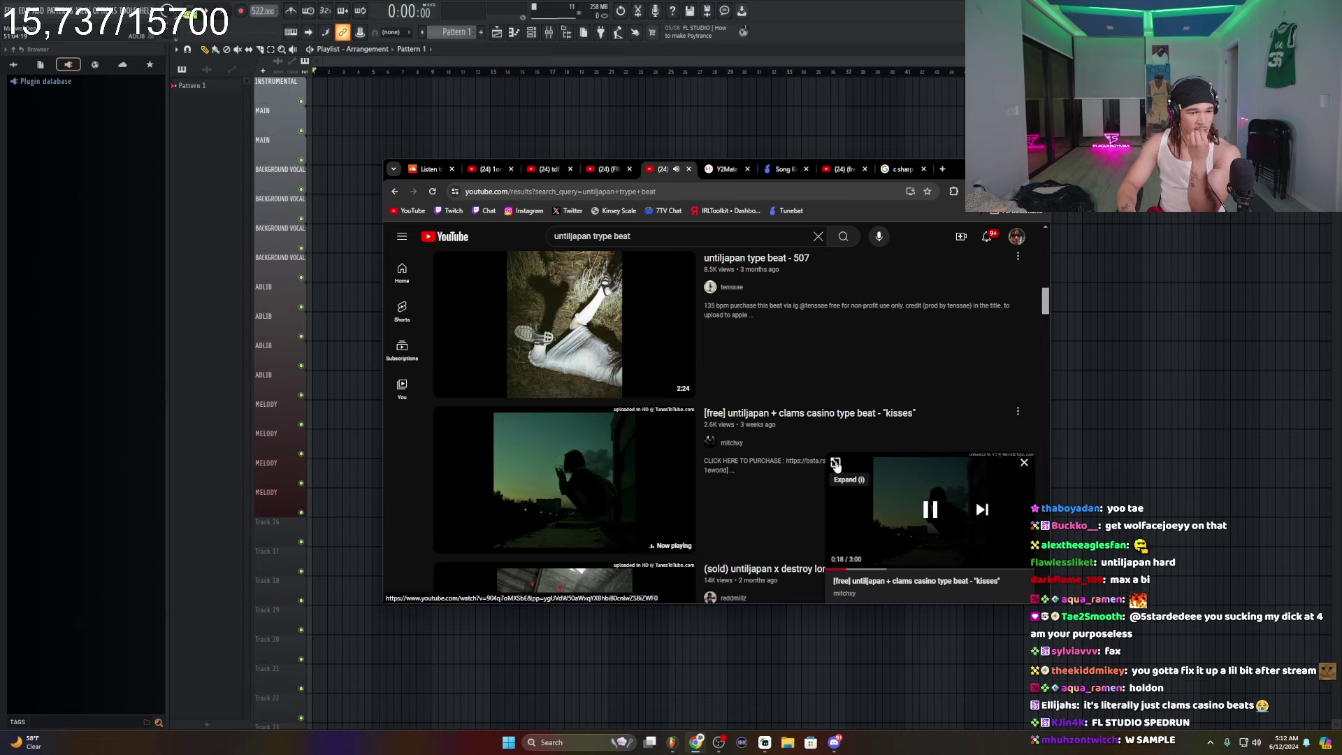
pyautogui.scroll(4, 743, 438)
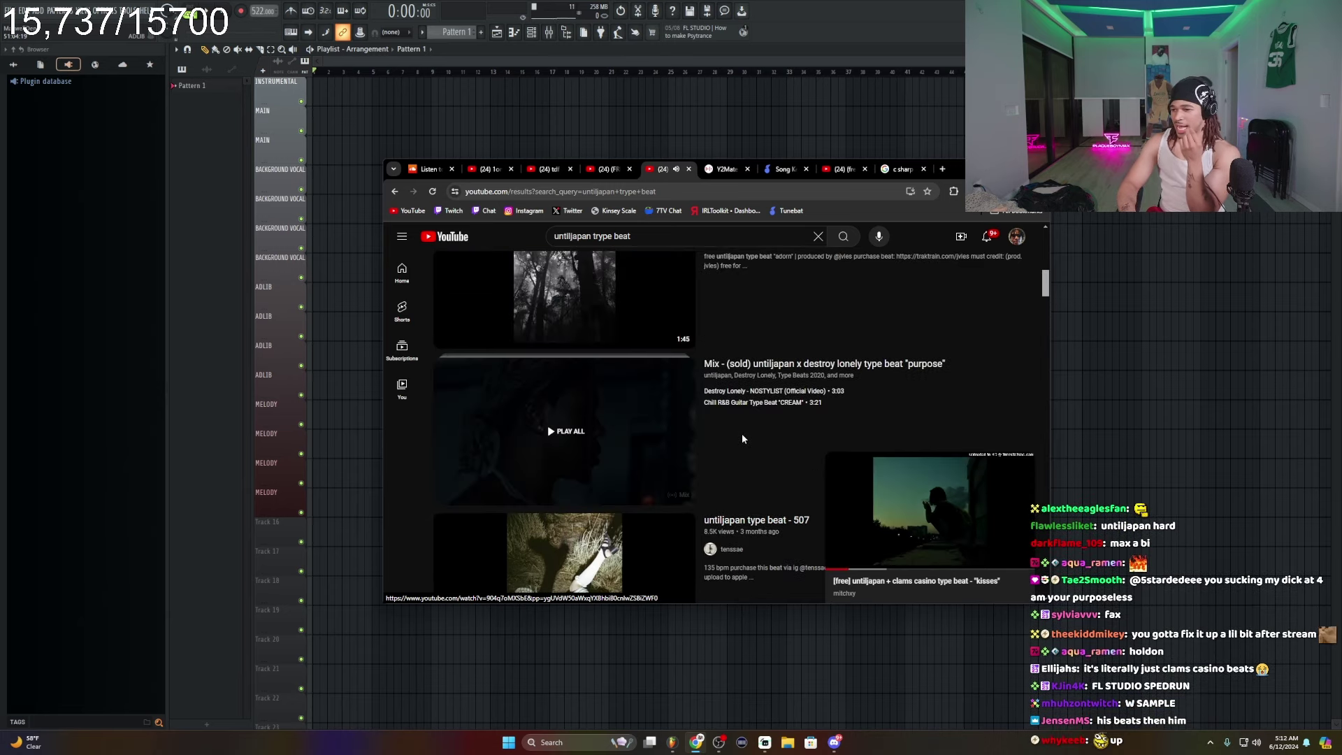
pyautogui.scroll(-5, 740, 430)
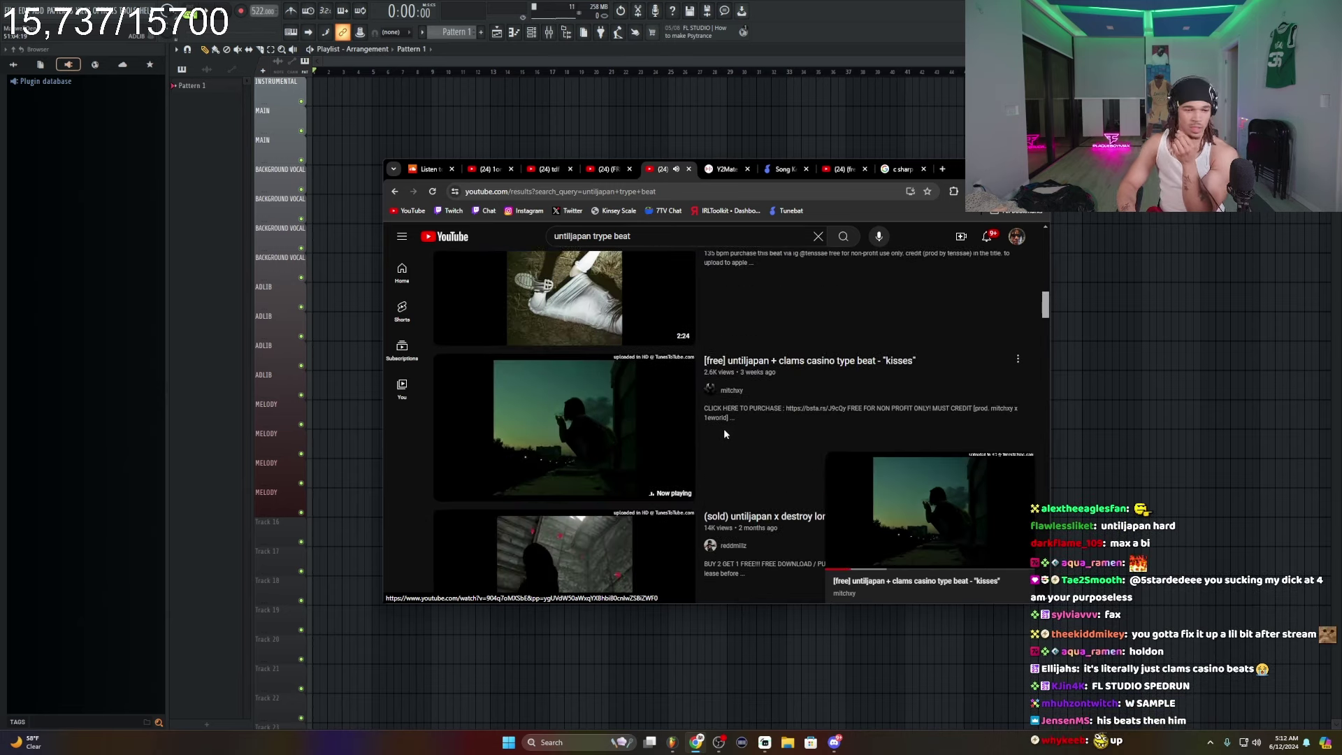
pyautogui.scroll(-4, 724, 434)
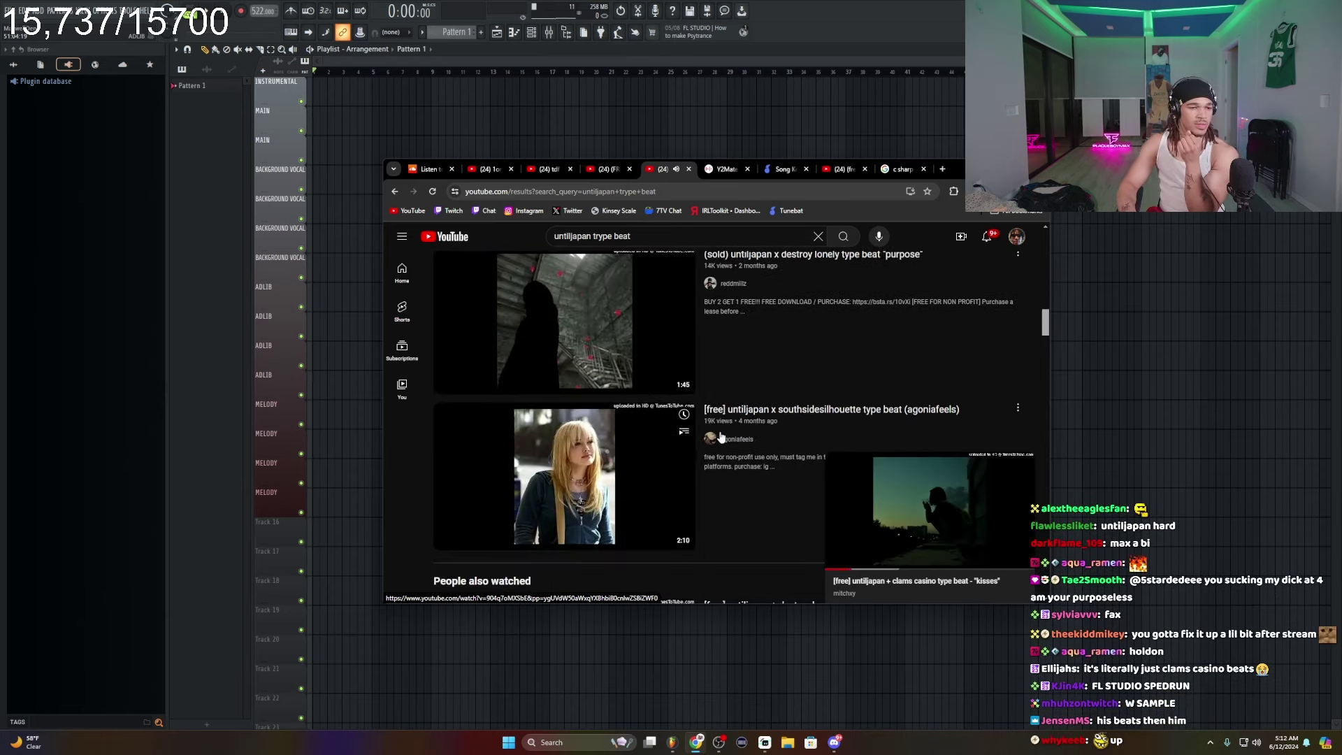
pyautogui.click(666, 439)
pyautogui.click(656, 377)
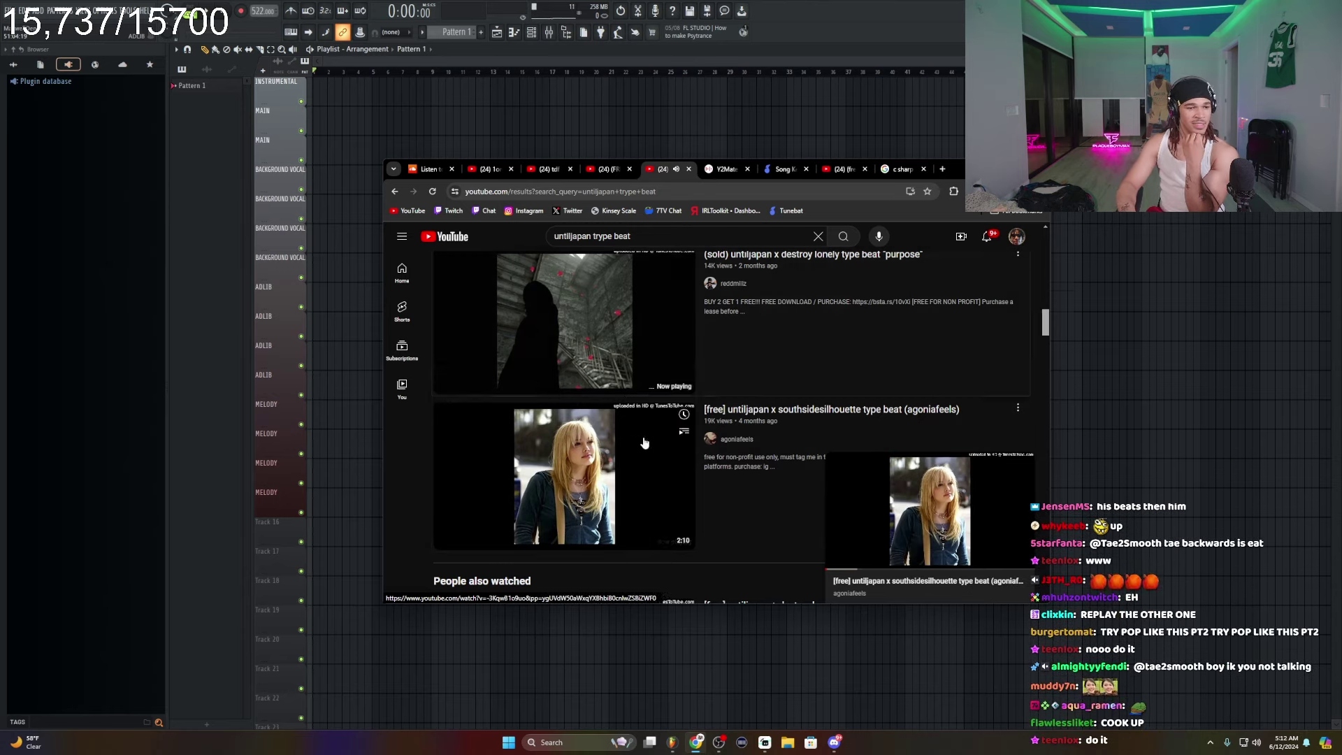
# - Play "untiljapan type beat - 507" from the search results and browse the other beats while it plays
pyautogui.scroll(6, 643, 443)
pyautogui.scroll(2, 586, 436)
pyautogui.scroll(-4, 581, 434)
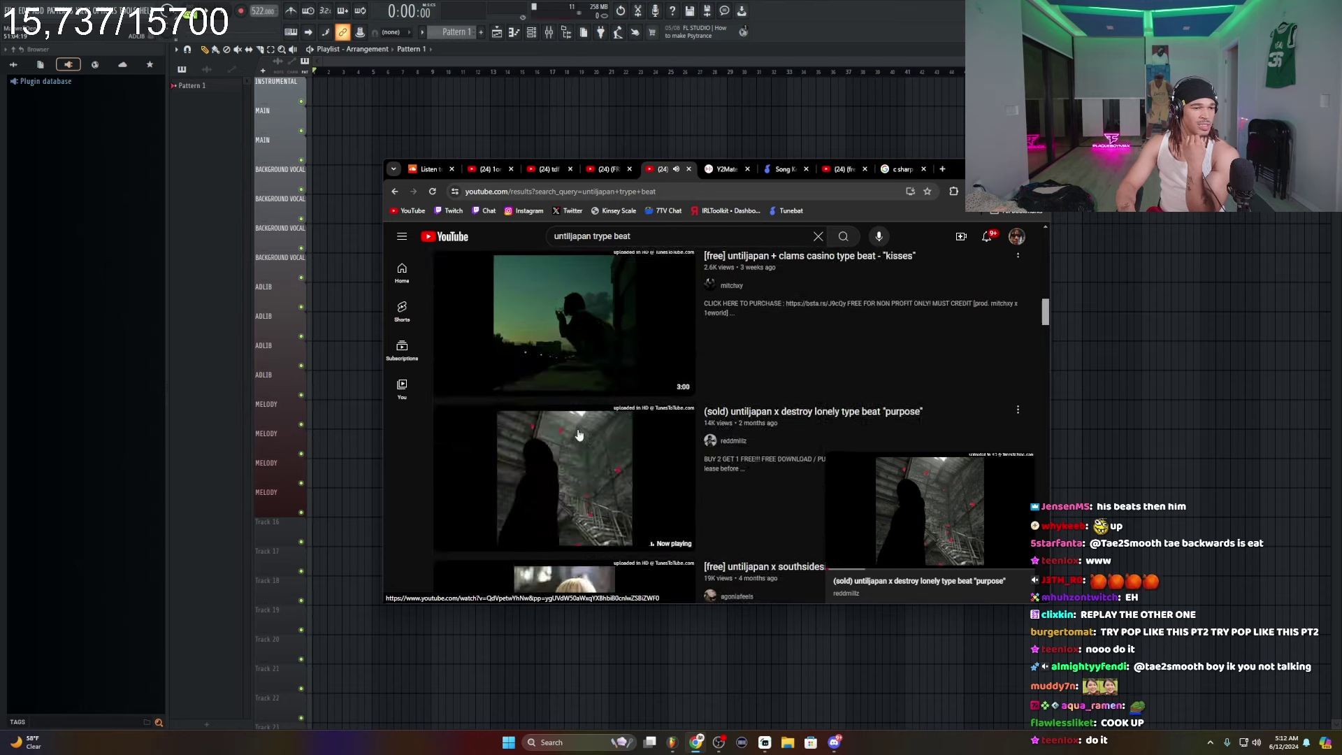
pyautogui.scroll(4, 581, 434)
pyautogui.click(579, 431)
pyautogui.scroll(-2, 572, 426)
pyautogui.scroll(-5, 572, 425)
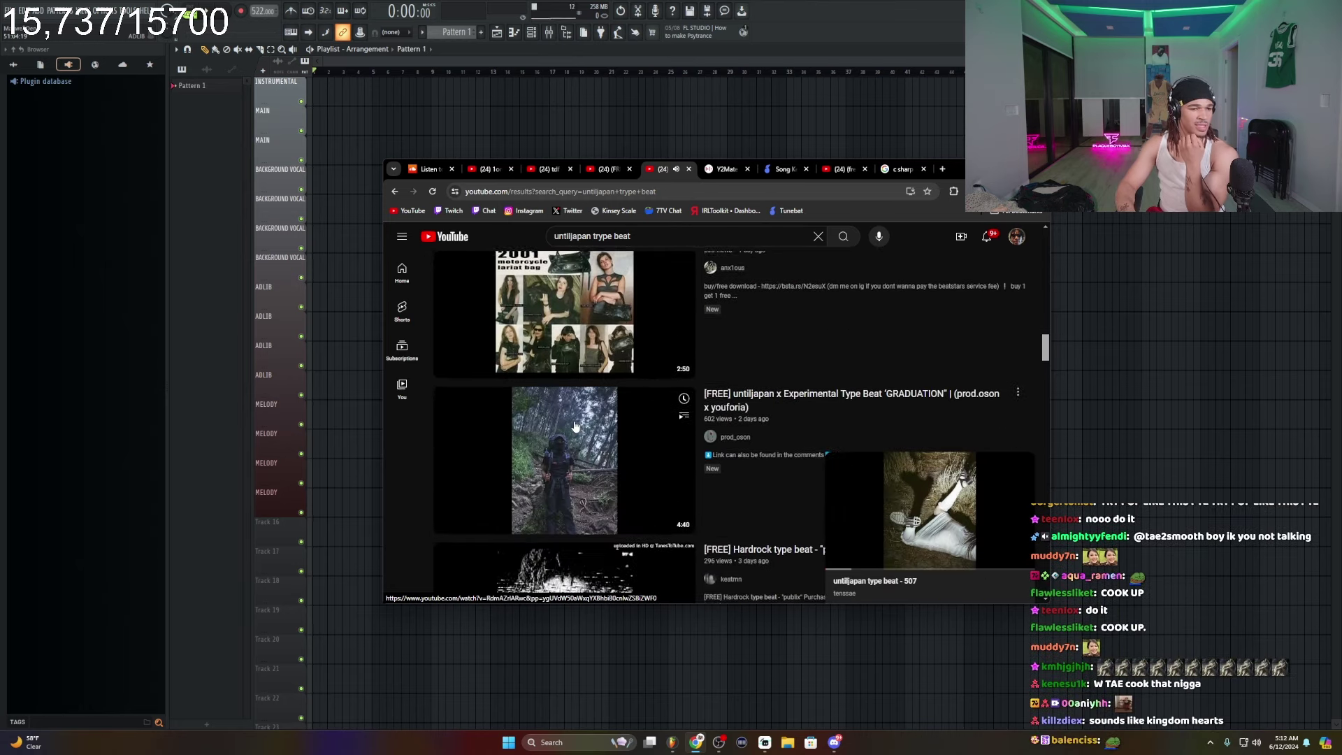
pyautogui.scroll(2, 571, 422)
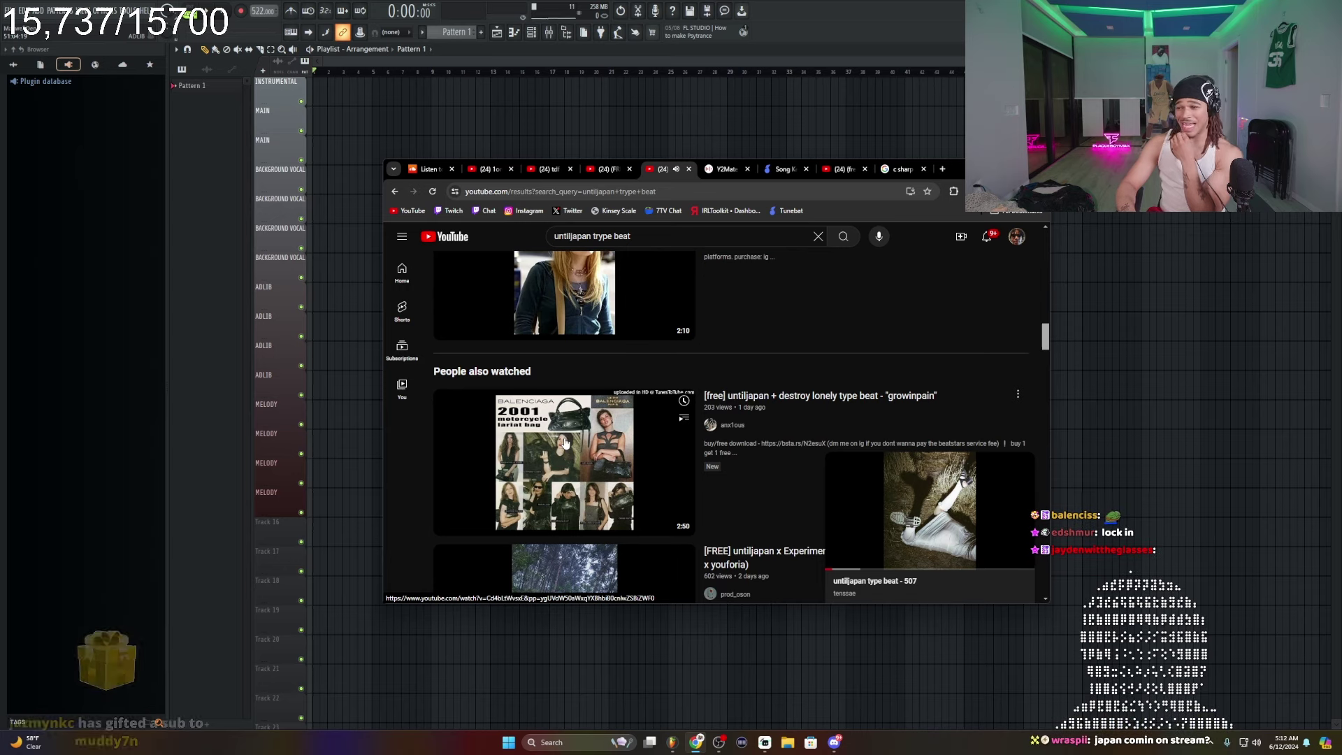
pyautogui.scroll(6, 565, 442)
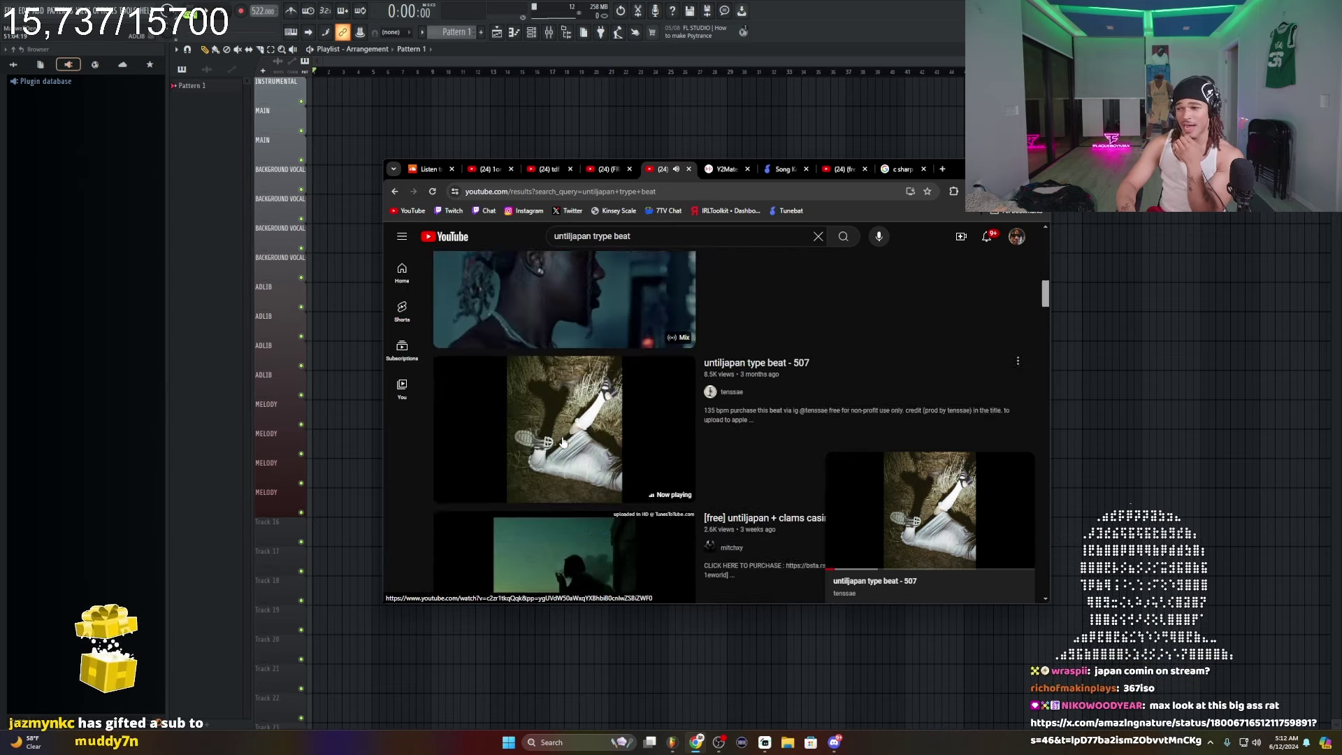
pyautogui.scroll(4, 564, 442)
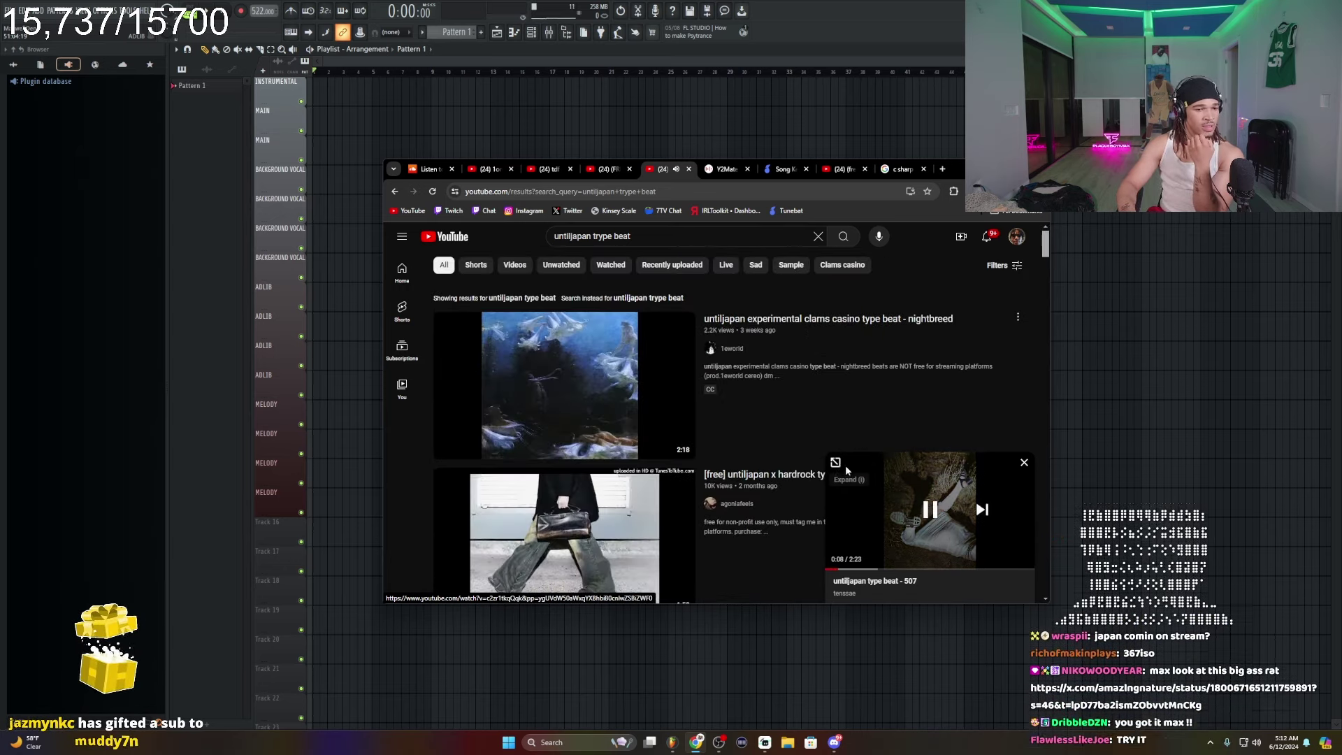
# - Expand the "untiljapan type beat - 507" video to its full page and copy its share link
pyautogui.click(832, 470)
pyautogui.click(762, 531)
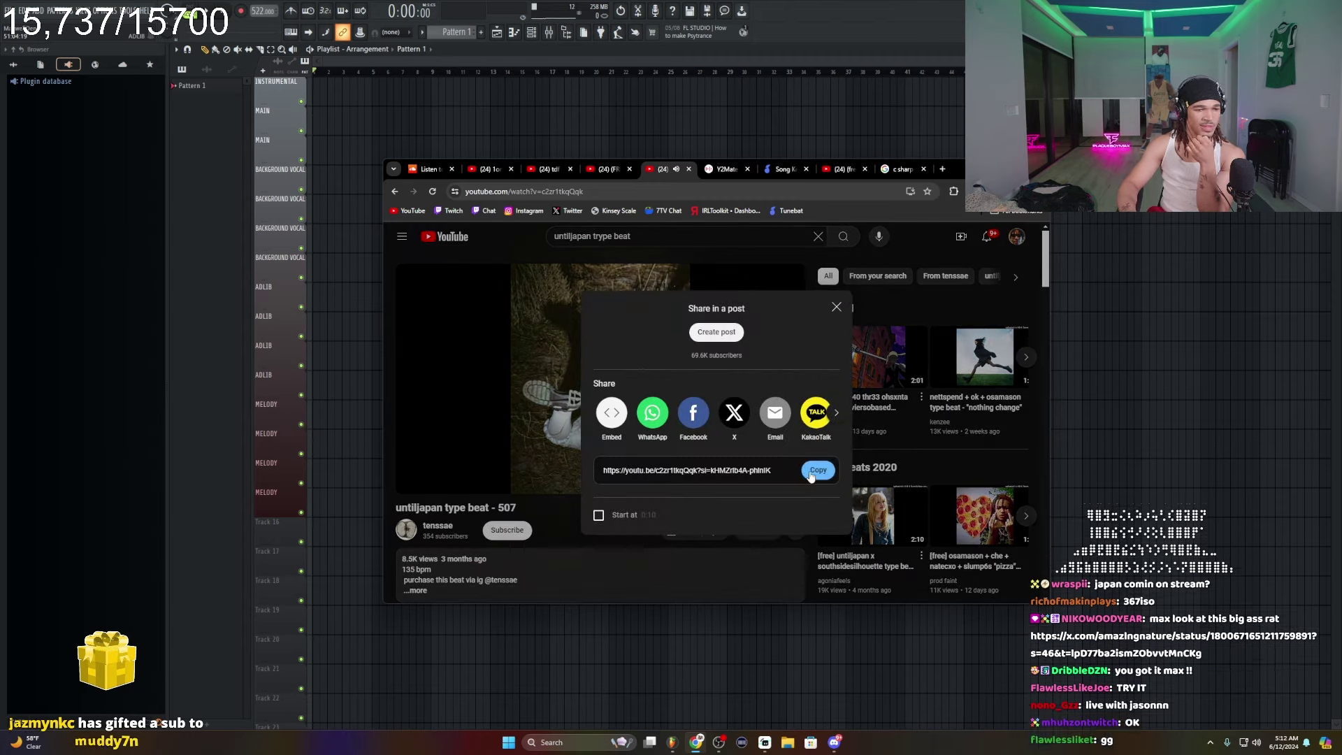
pyautogui.click(817, 470)
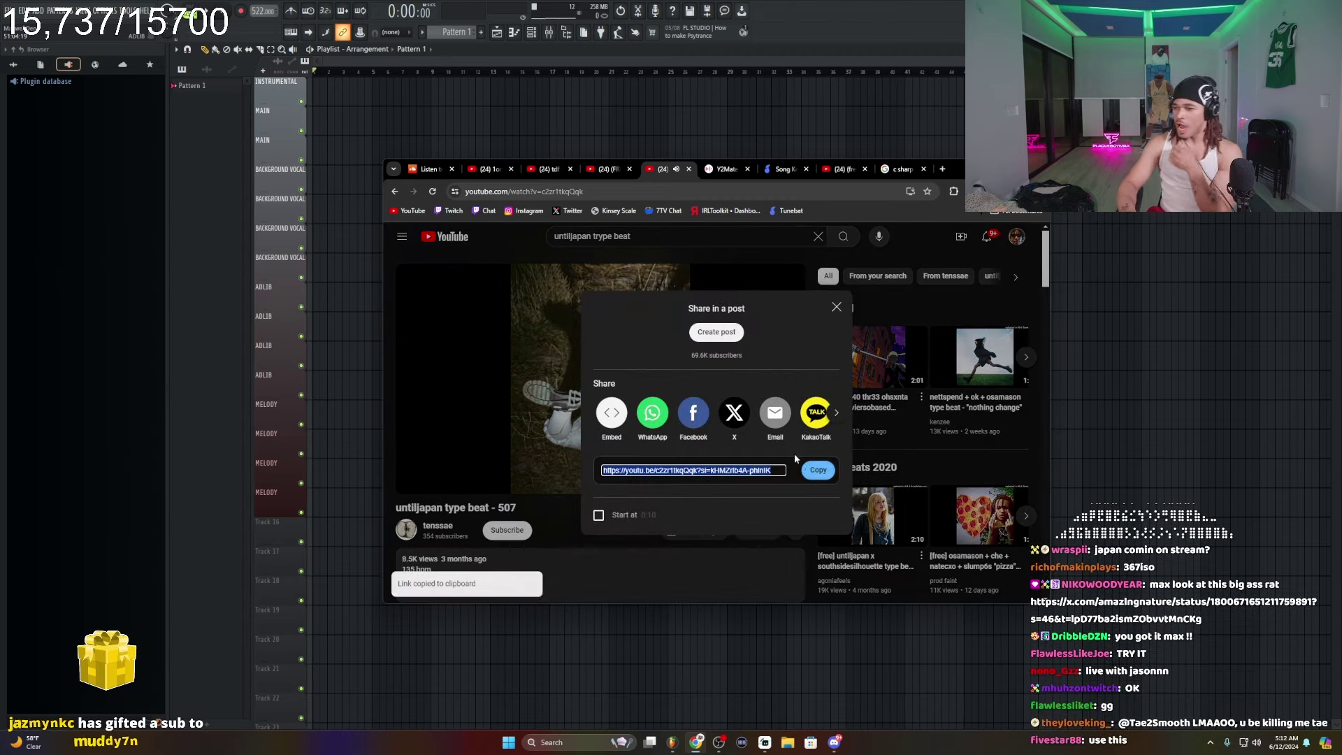
# - Convert the copied video link in Y2Mate and download the beat as an MP3
pyautogui.click(709, 173)
pyautogui.click(730, 343)
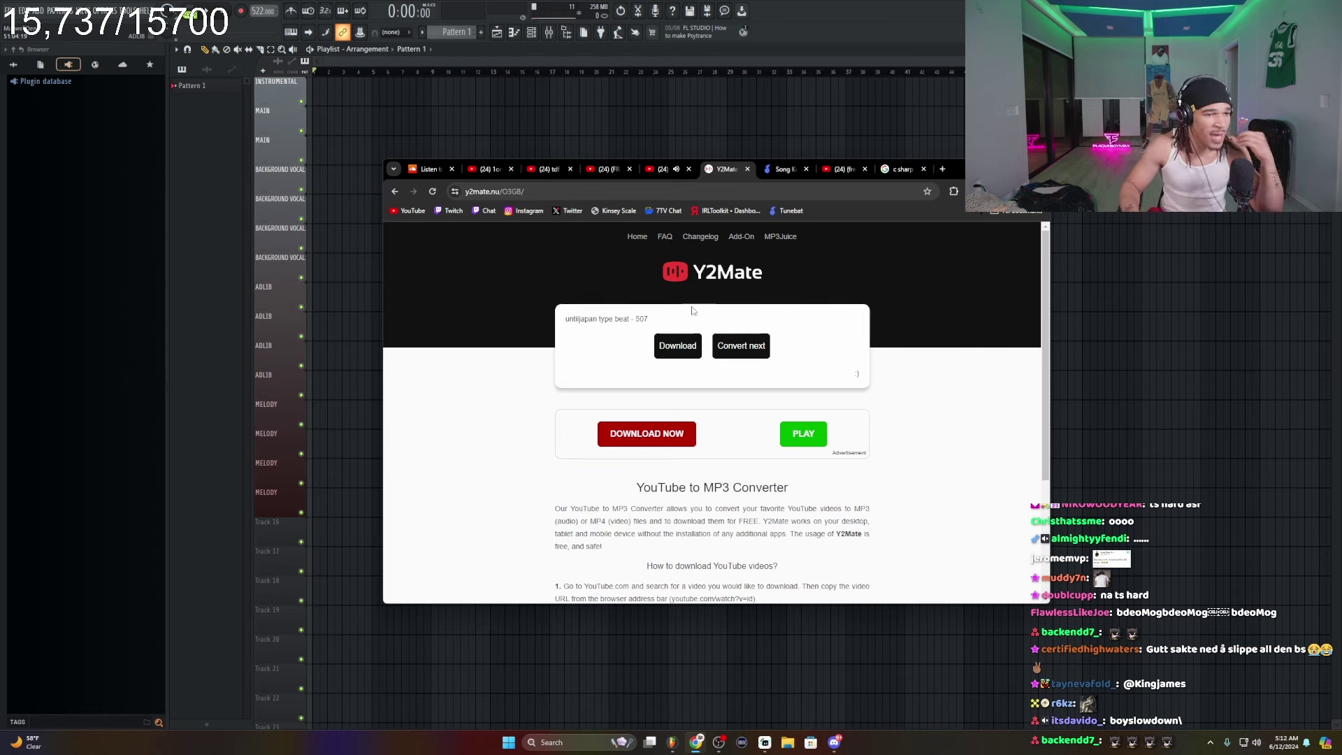
pyautogui.click(699, 338)
# - Analyze "untiljapan type beat - 507.mp3" in Tunebat and place the file at the start of FL Studio's Instrumental track
pyautogui.click(782, 171)
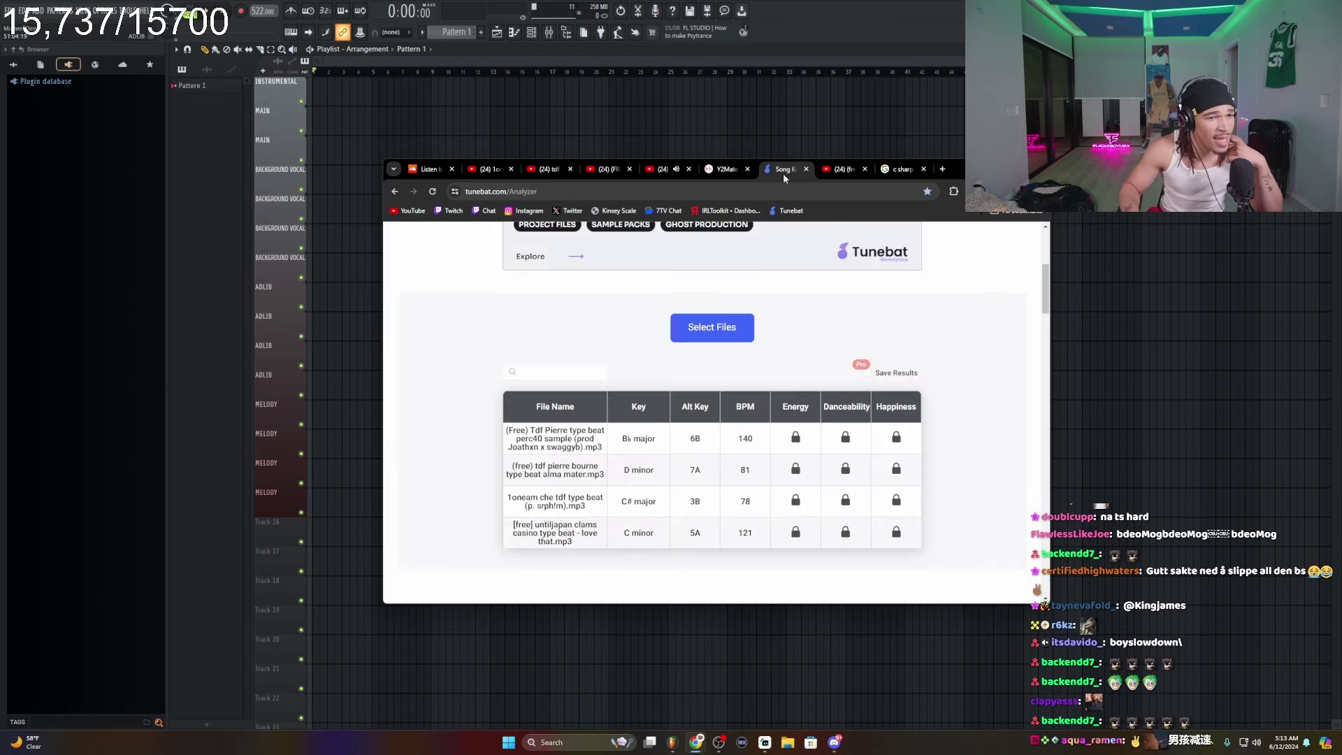
pyautogui.moveTo(909, 218); pyautogui.dragTo(763, 320)
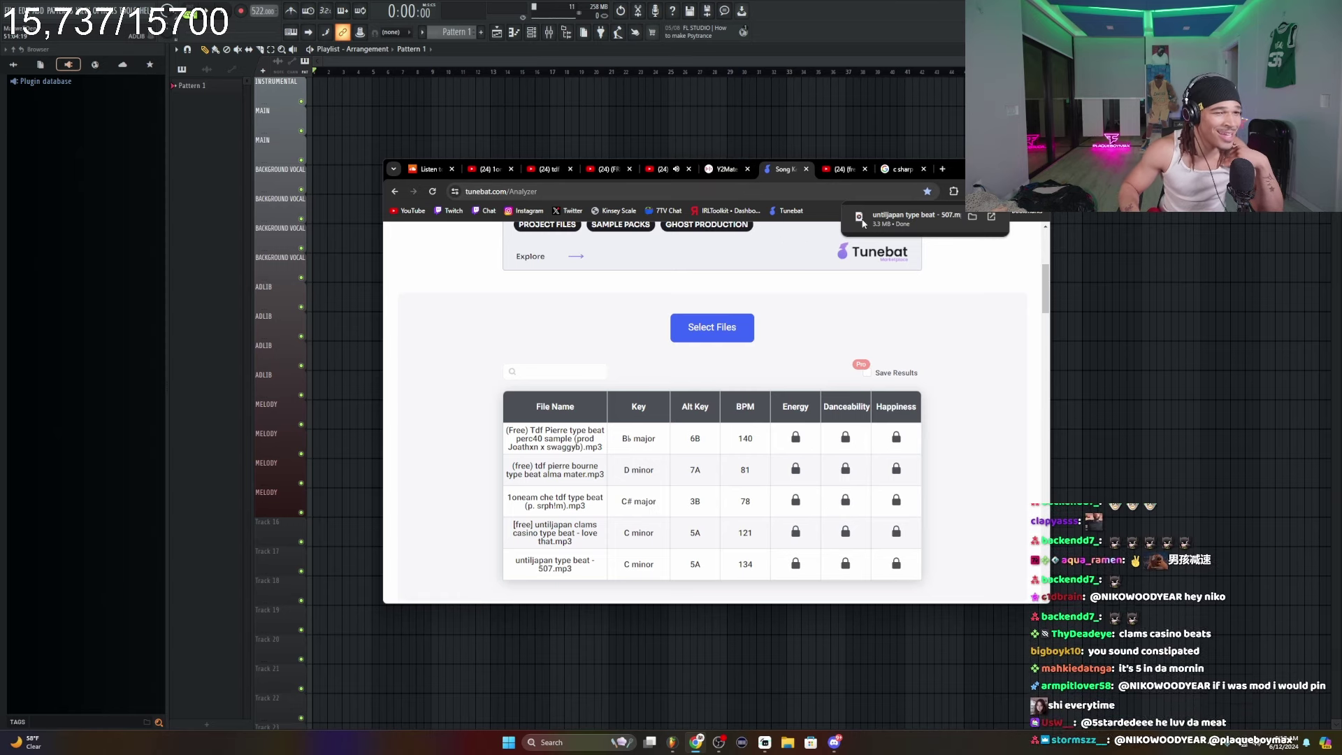
pyautogui.moveTo(867, 223); pyautogui.dragTo(333, 97)
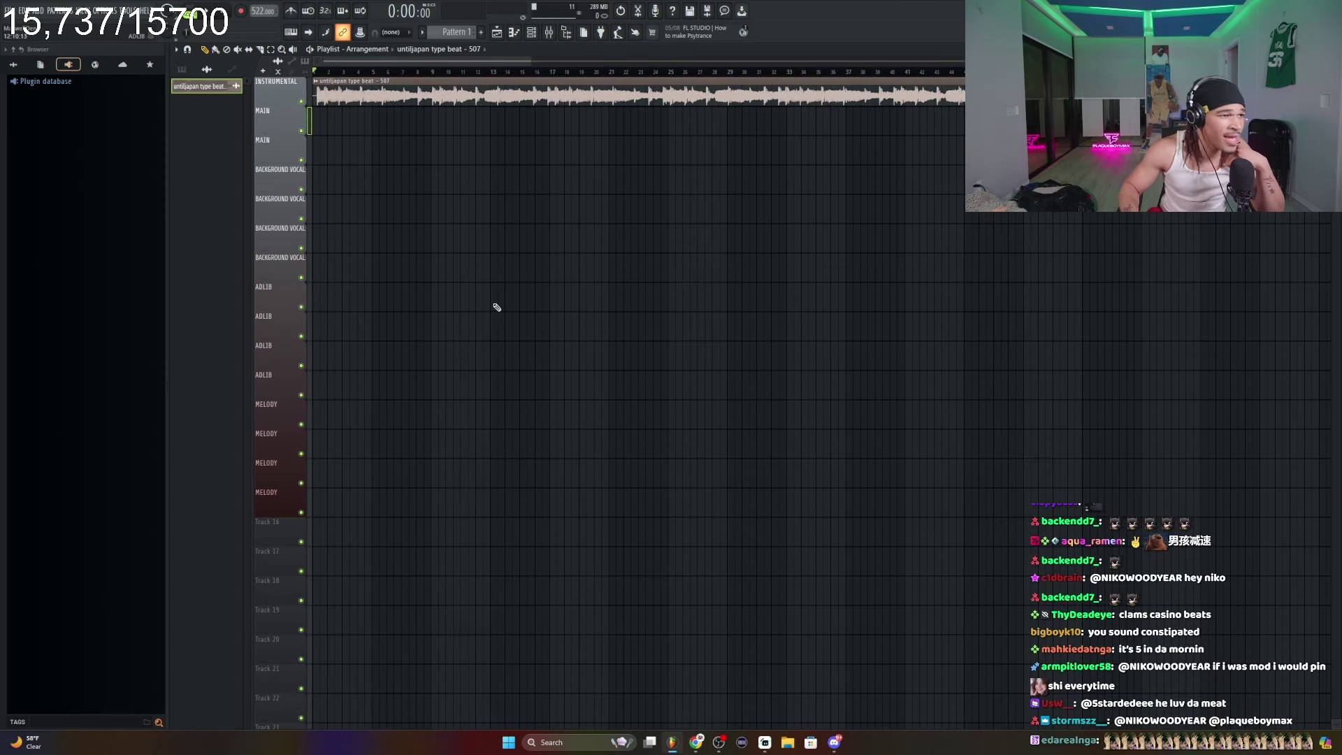
# - Check the imported beat's BPM in Tunebat and set the FL Studio project tempo to 134 BPM
pyautogui.click(695, 741)
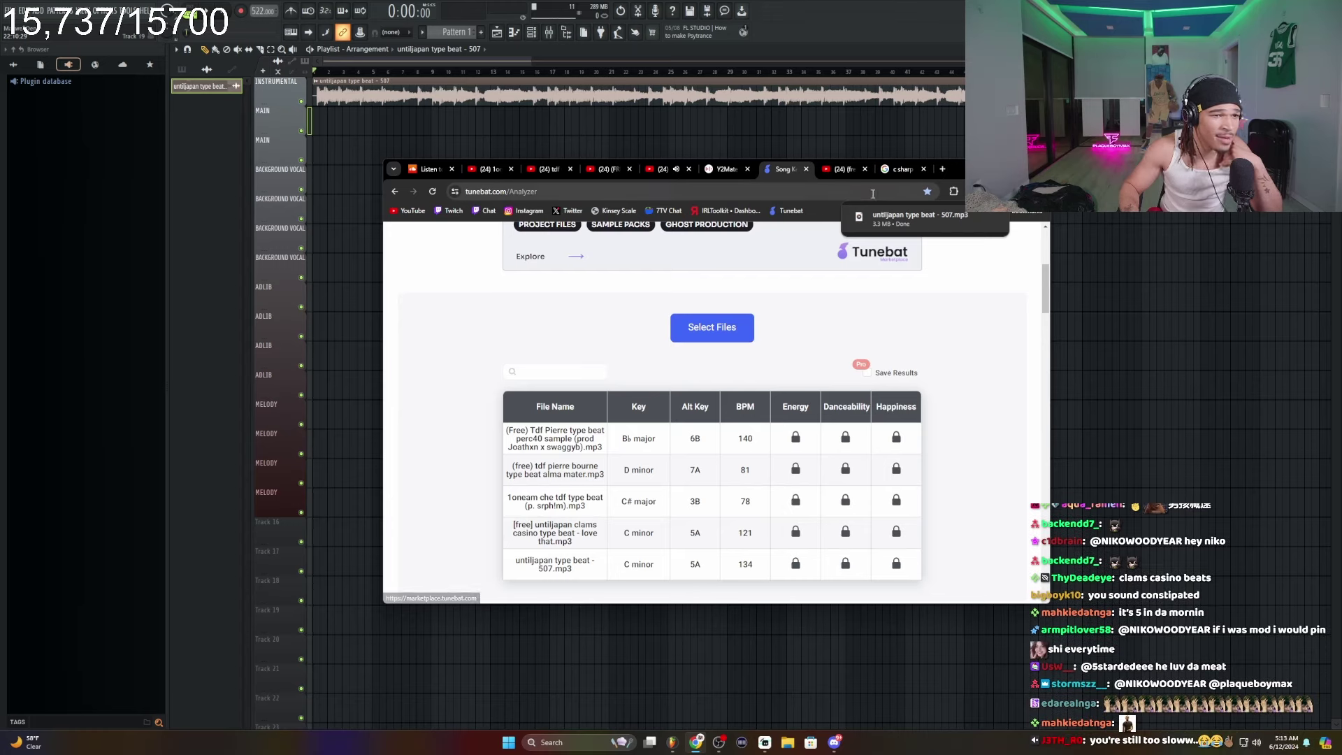
pyautogui.click(727, 171)
pyautogui.click(786, 171)
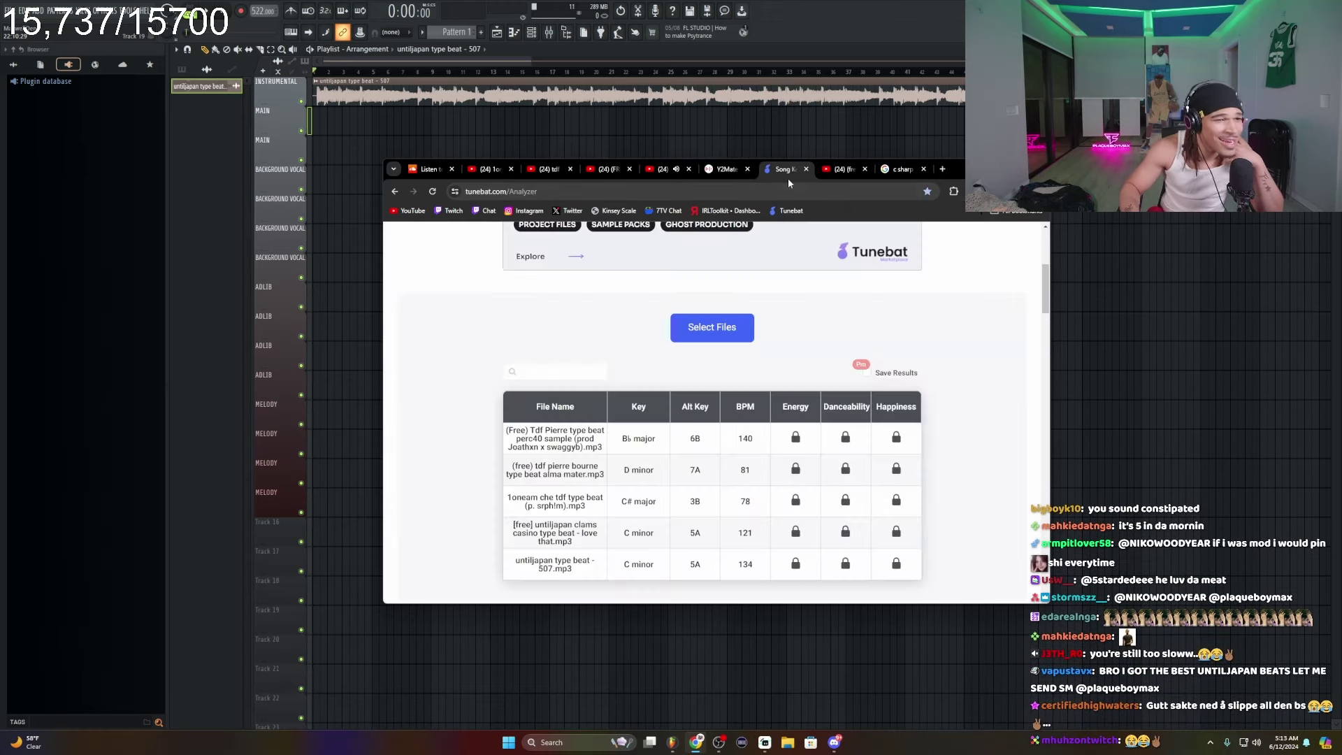
pyautogui.rightClick(272, 14)
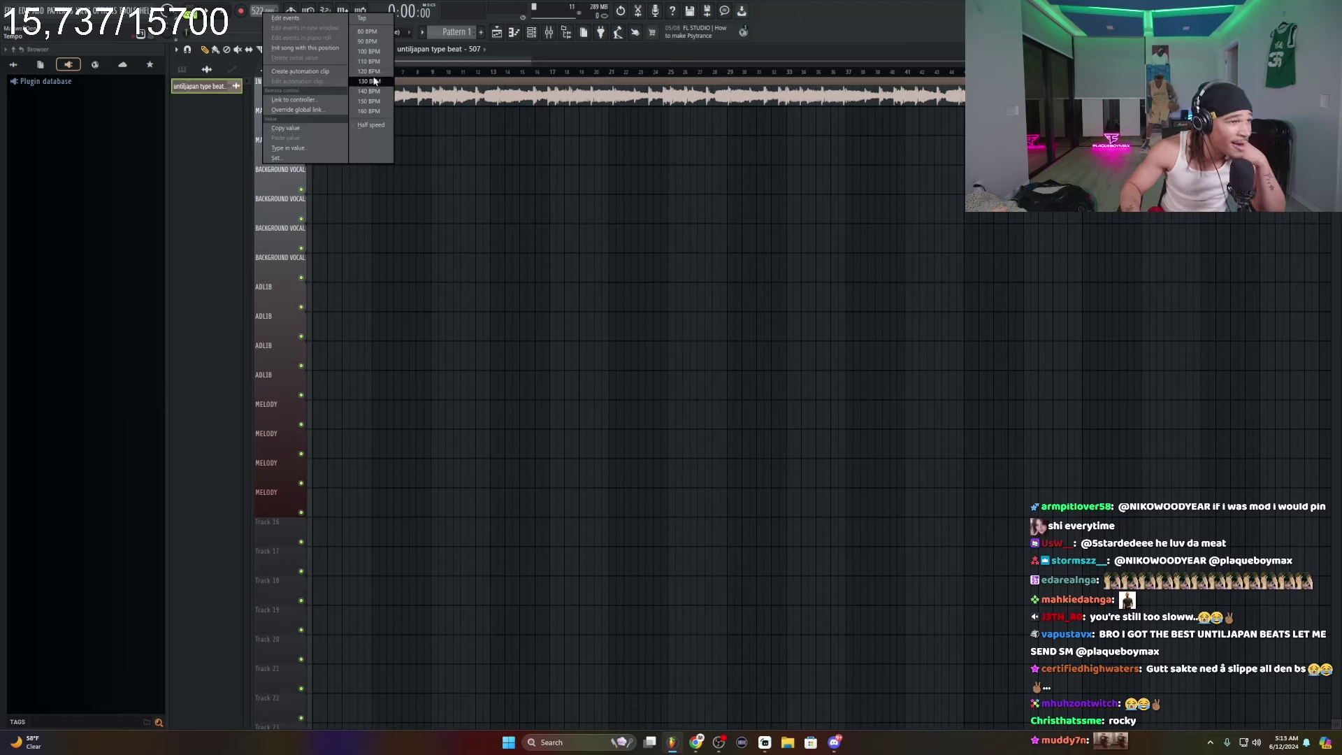
pyautogui.click(370, 81)
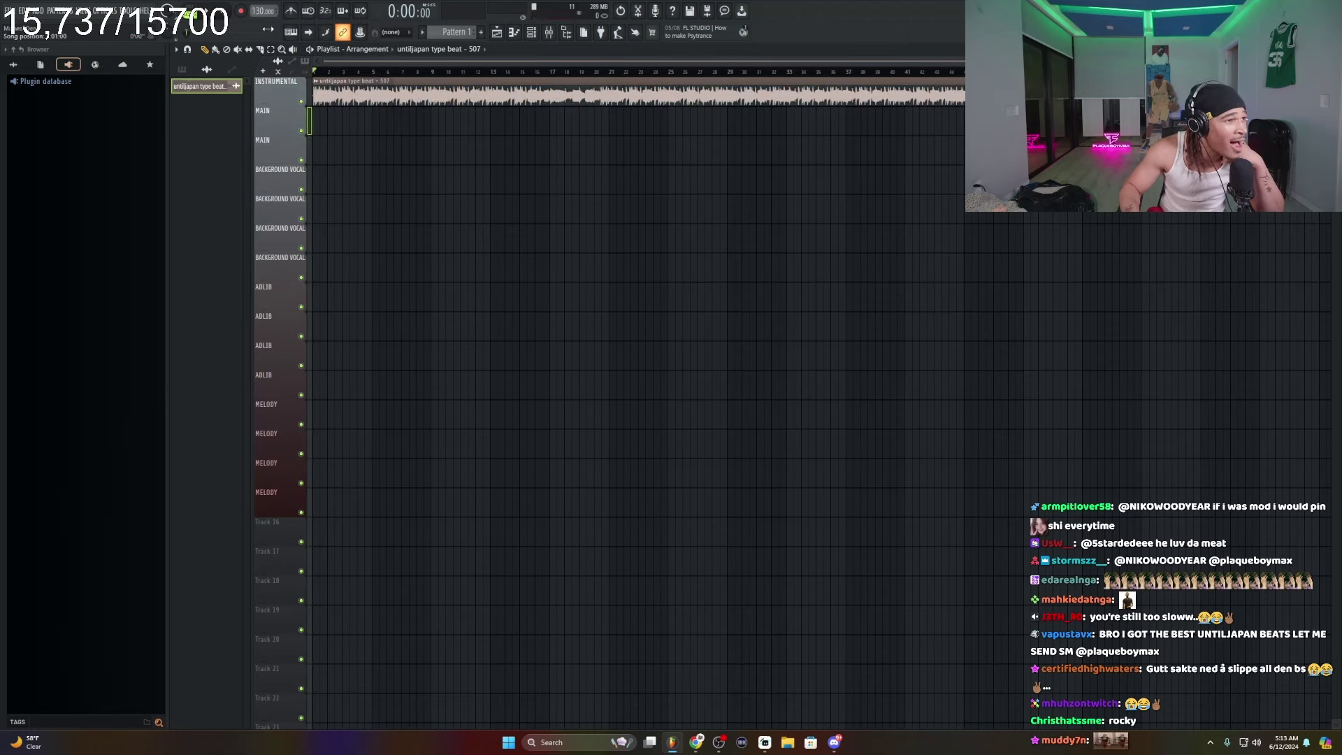
# - Check the beat's key in Tunebat and set the scale of Auto-Tune Pro on the Main vocals track to Minor
pyautogui.click(495, 33)
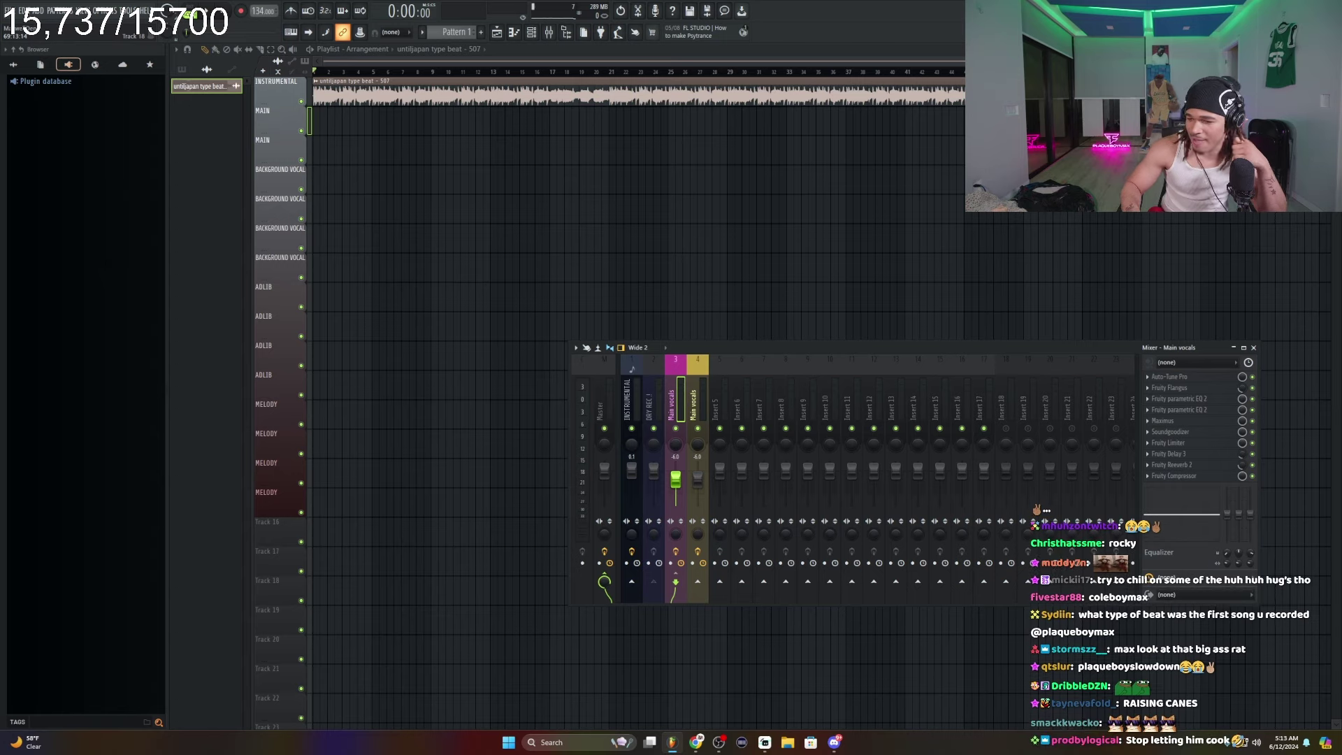
pyautogui.hotkey('alt', 'Tab')
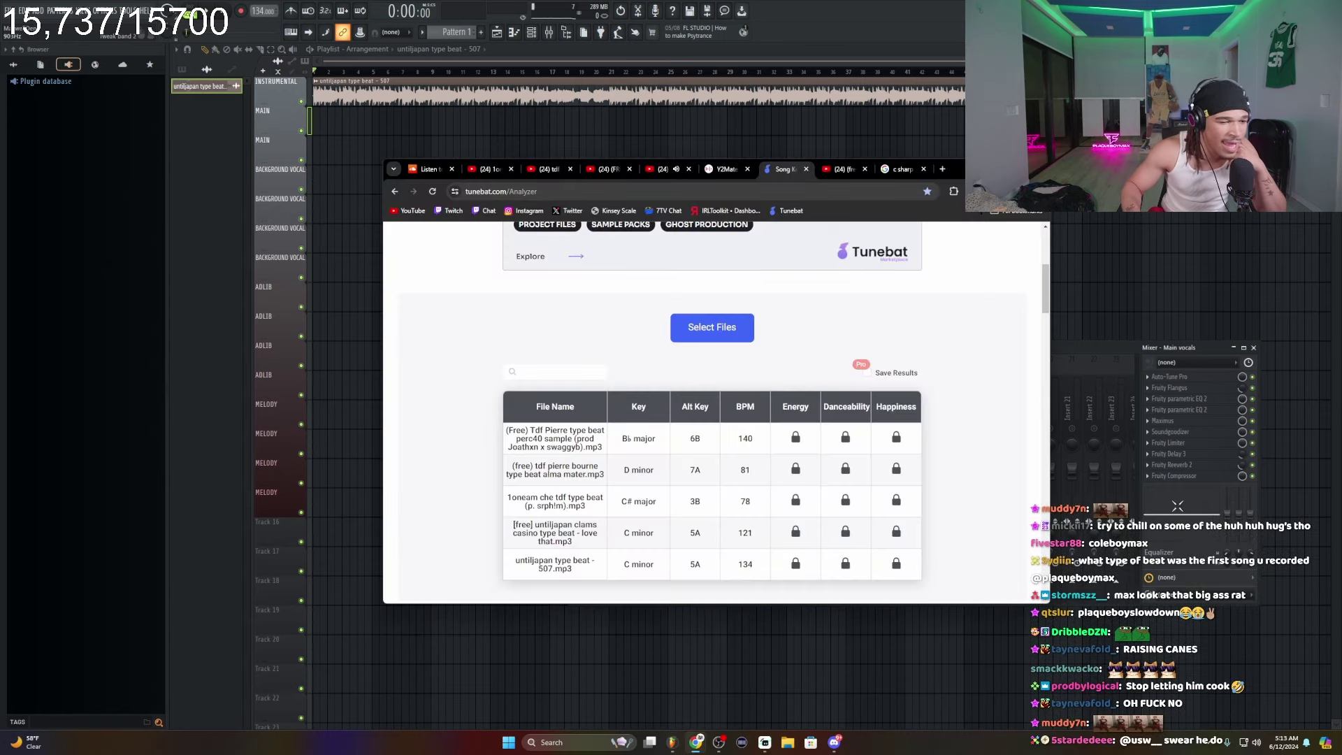
pyautogui.click(1150, 369)
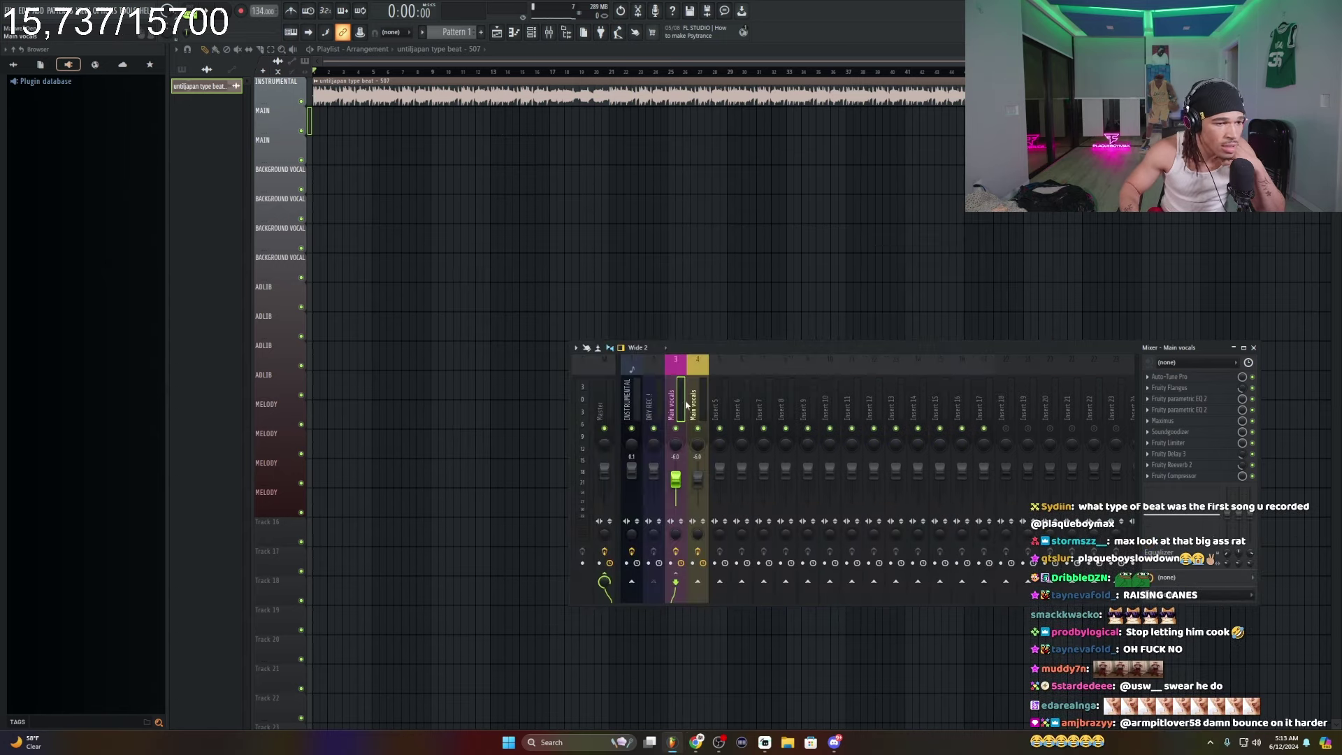
pyautogui.click(1168, 377)
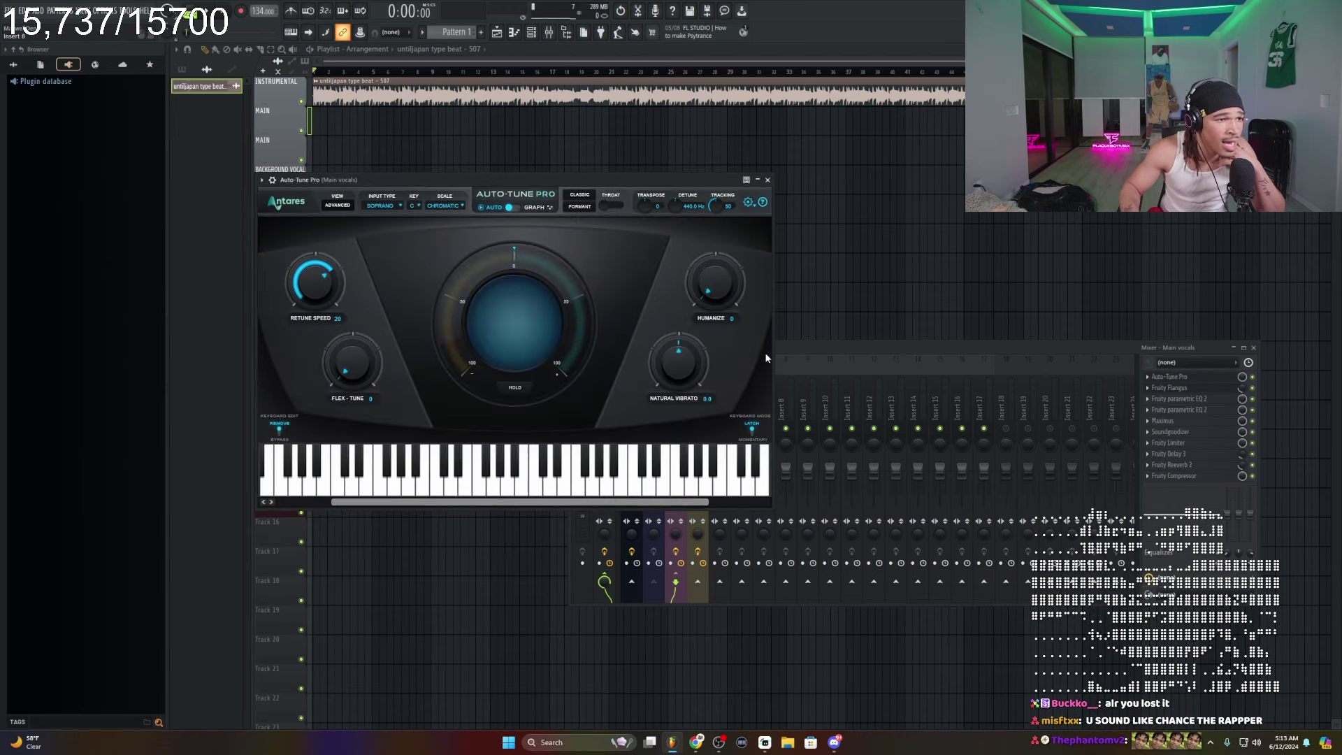
pyautogui.click(445, 206)
pyautogui.click(442, 216)
pyautogui.click(447, 206)
pyautogui.click(457, 218)
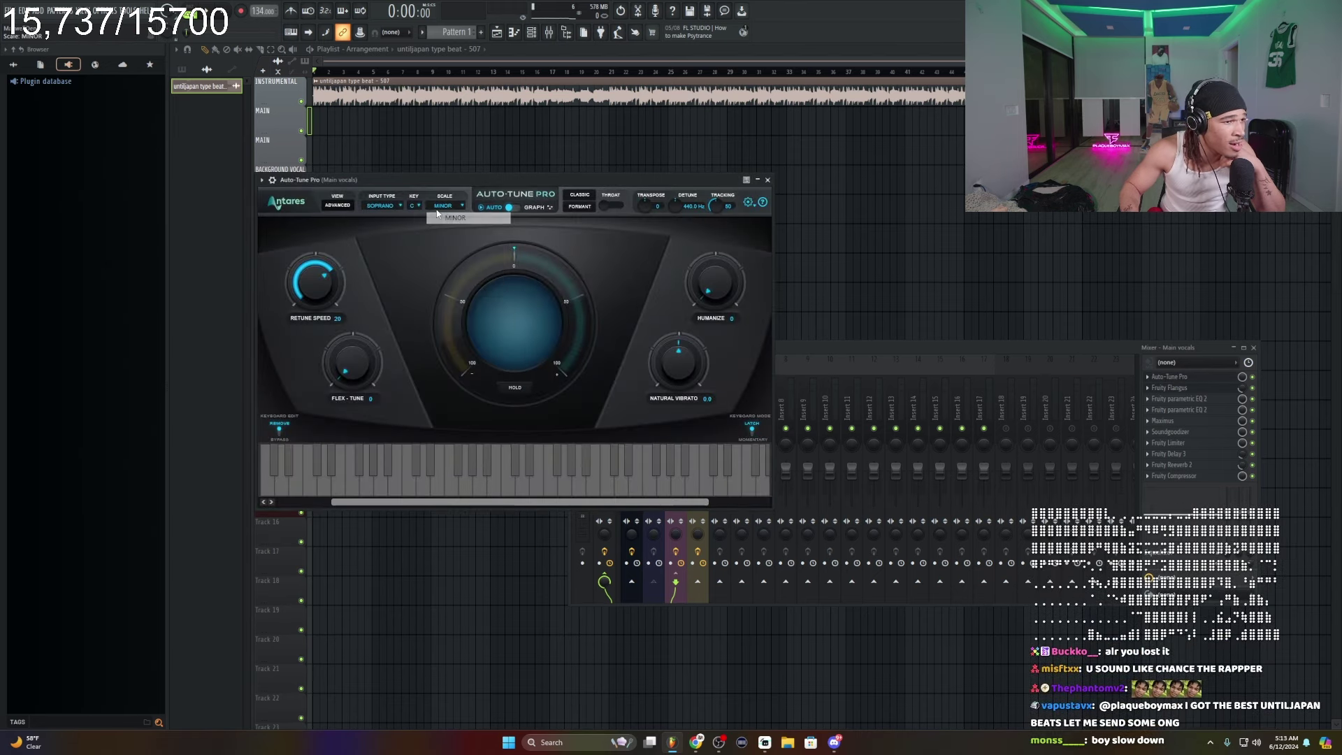
# - Set Auto-Tune Pro's input type to Low Male and retune speed to 0, and choose the Use Low Latency option
pyautogui.click(388, 206)
pyautogui.click(395, 230)
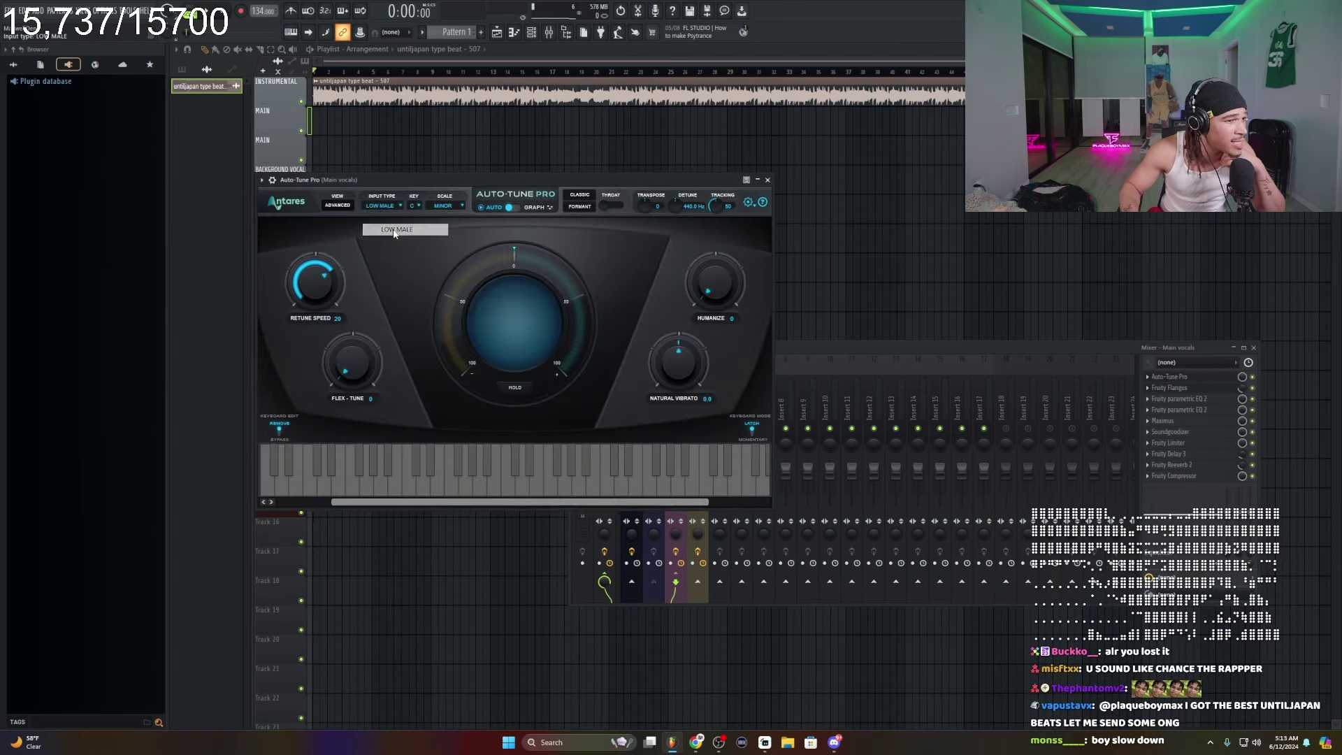
pyautogui.click(749, 202)
pyautogui.click(780, 387)
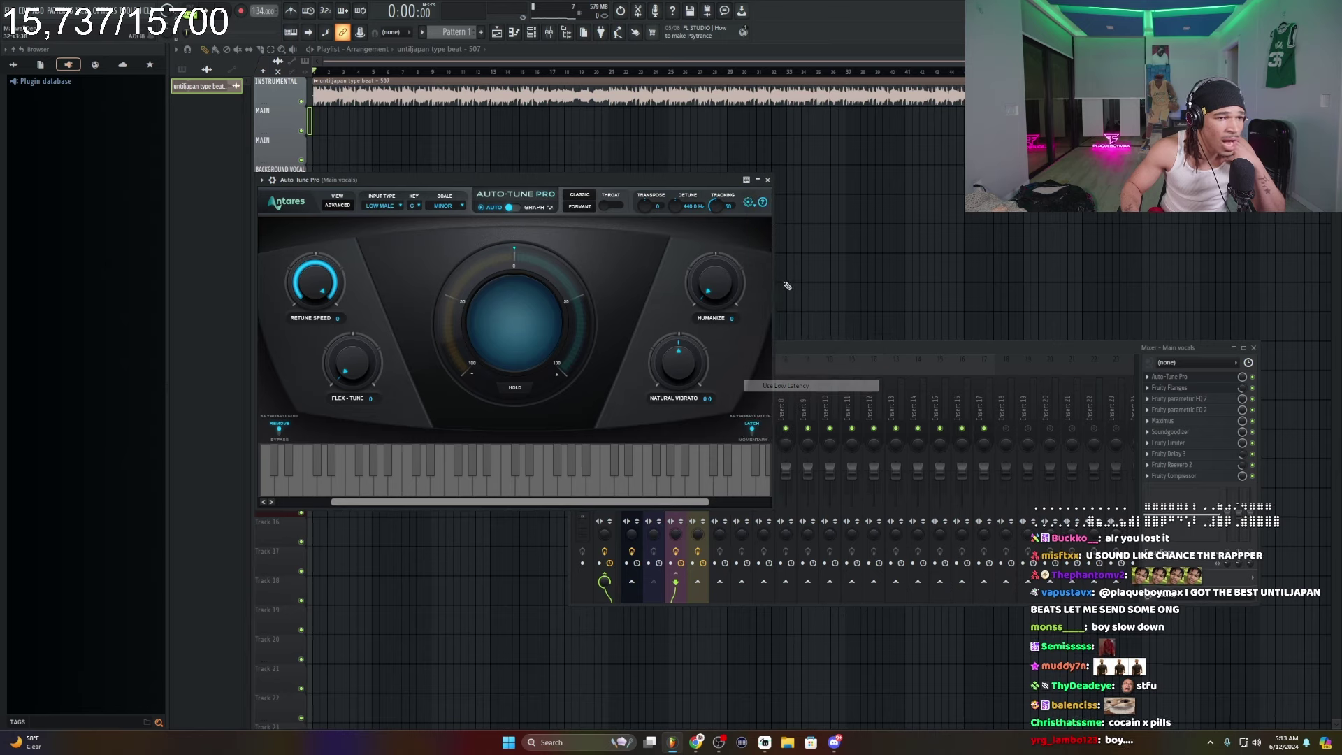
pyautogui.click(768, 180)
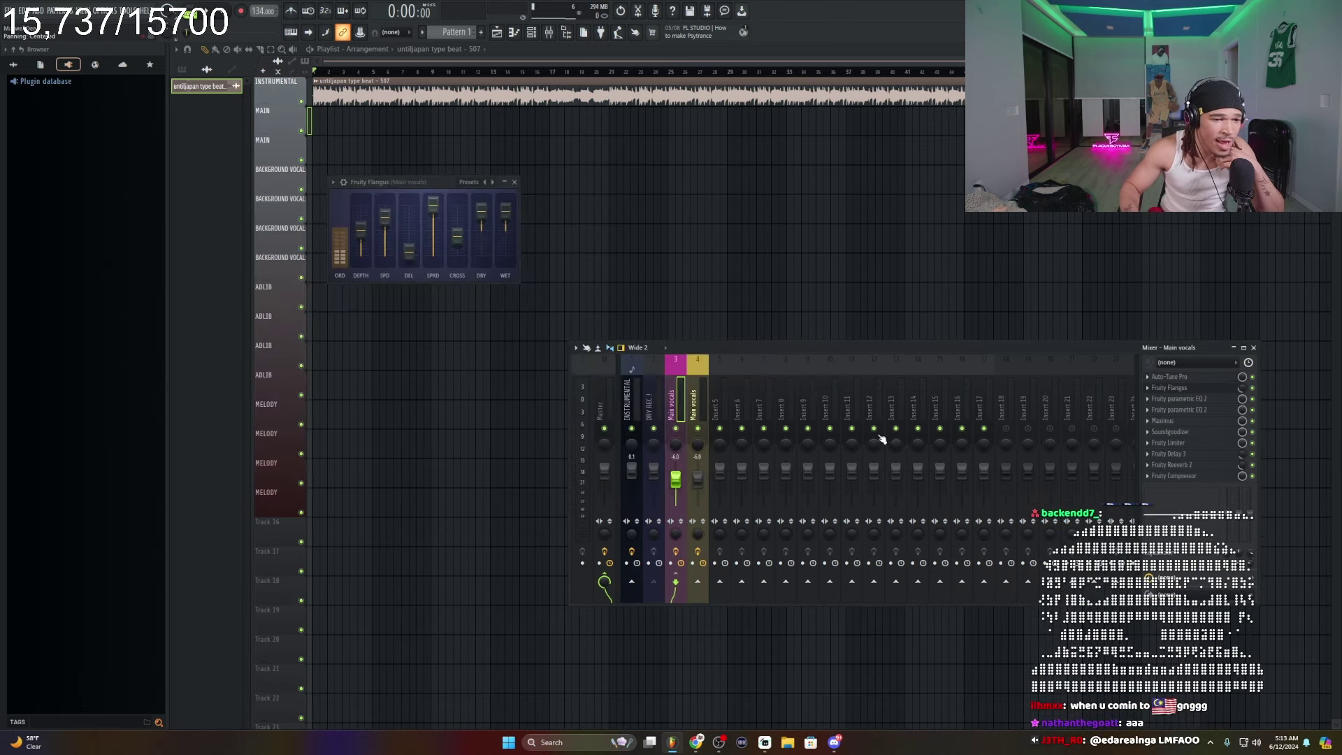
# - Assign Input 1 as the recording source of the DRY REC mixer track
pyautogui.click(657, 405)
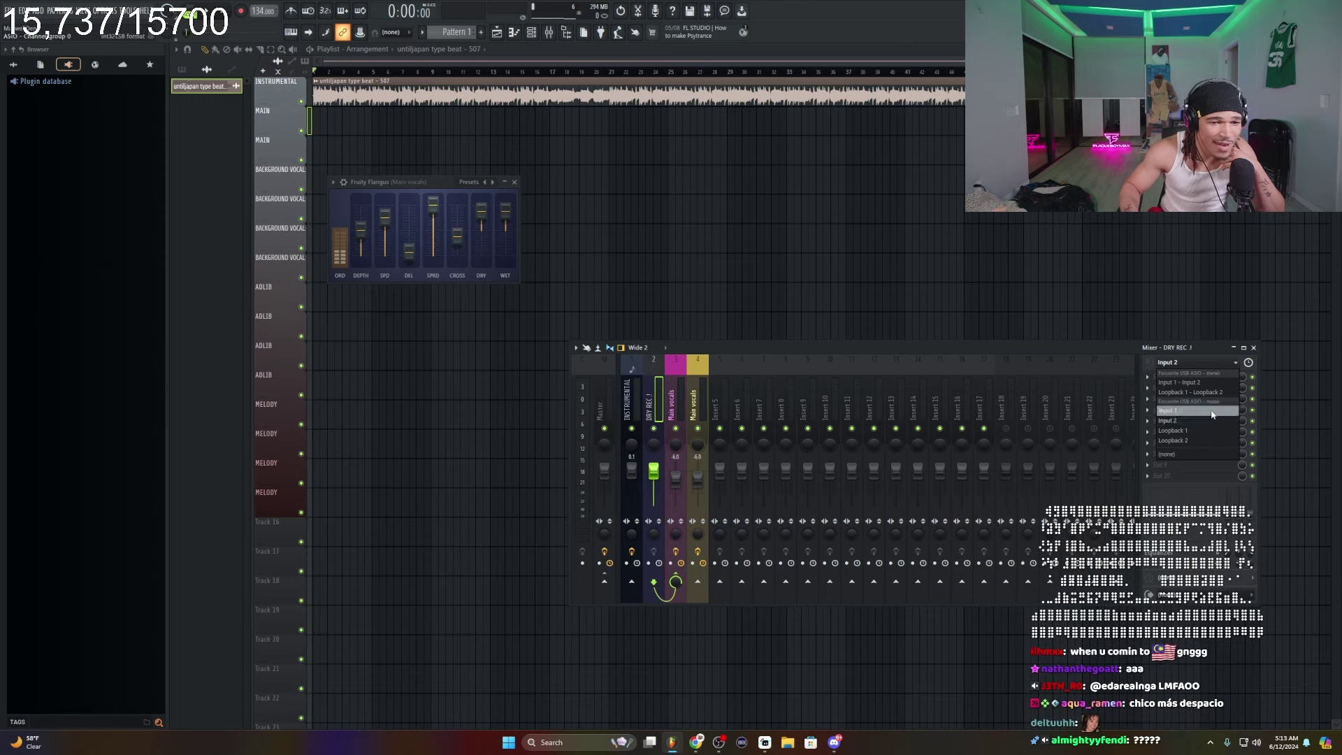
pyautogui.click(1196, 365)
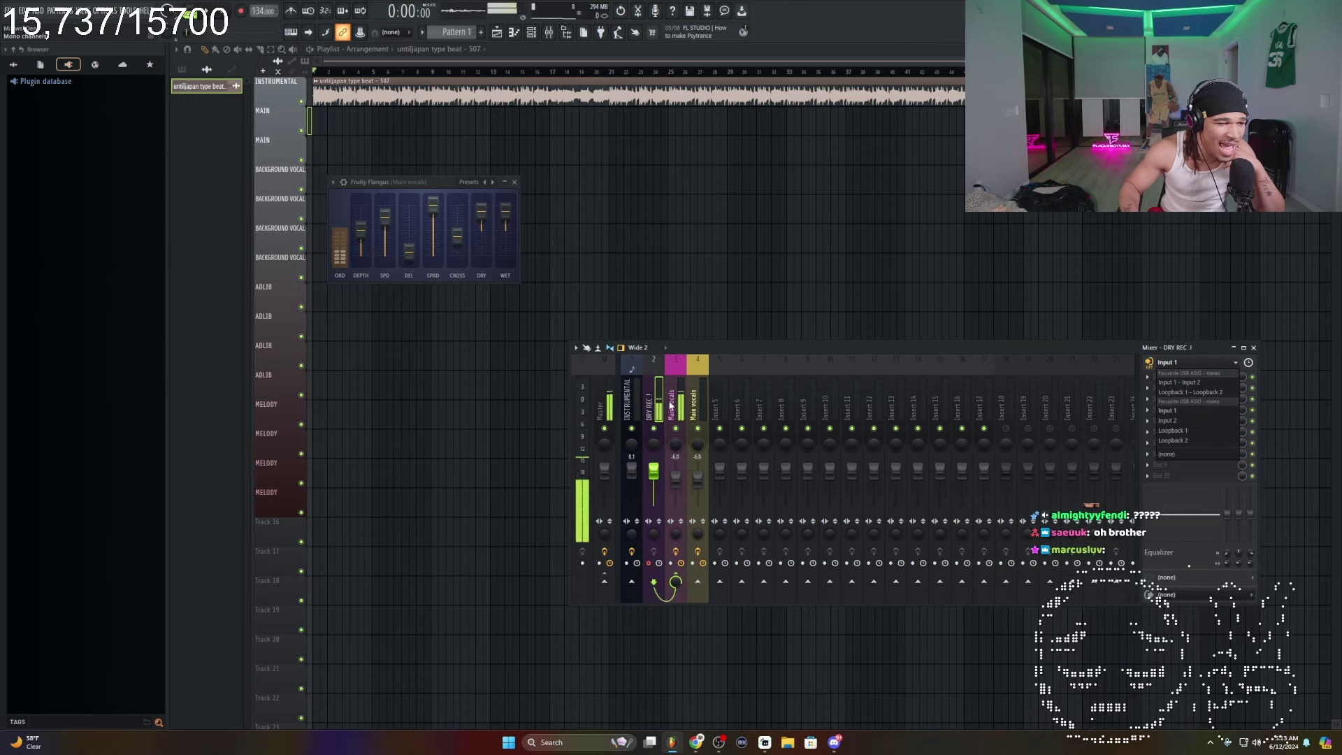
pyautogui.click(673, 408)
# - Set the output device of the Master track's VoxengoRecorder to the HyperX Cloud III headphones
pyautogui.click(601, 404)
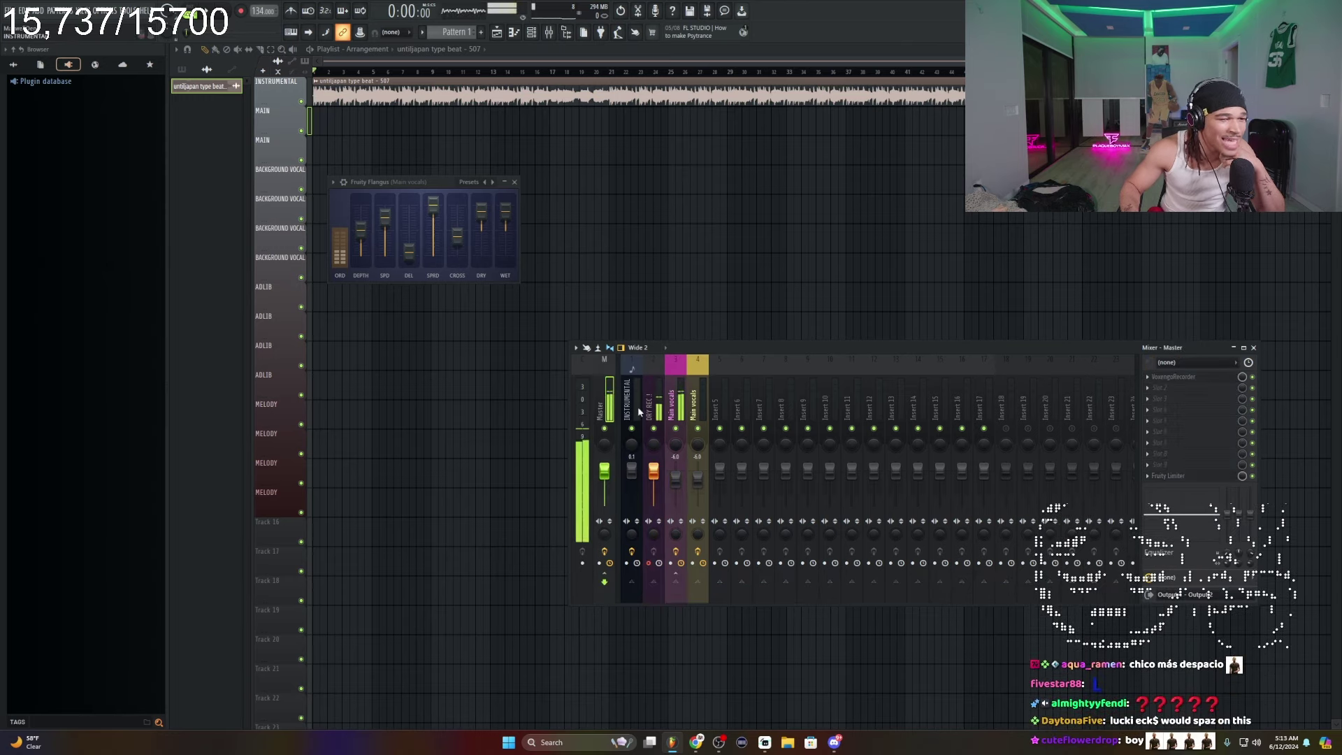
pyautogui.click(1186, 379)
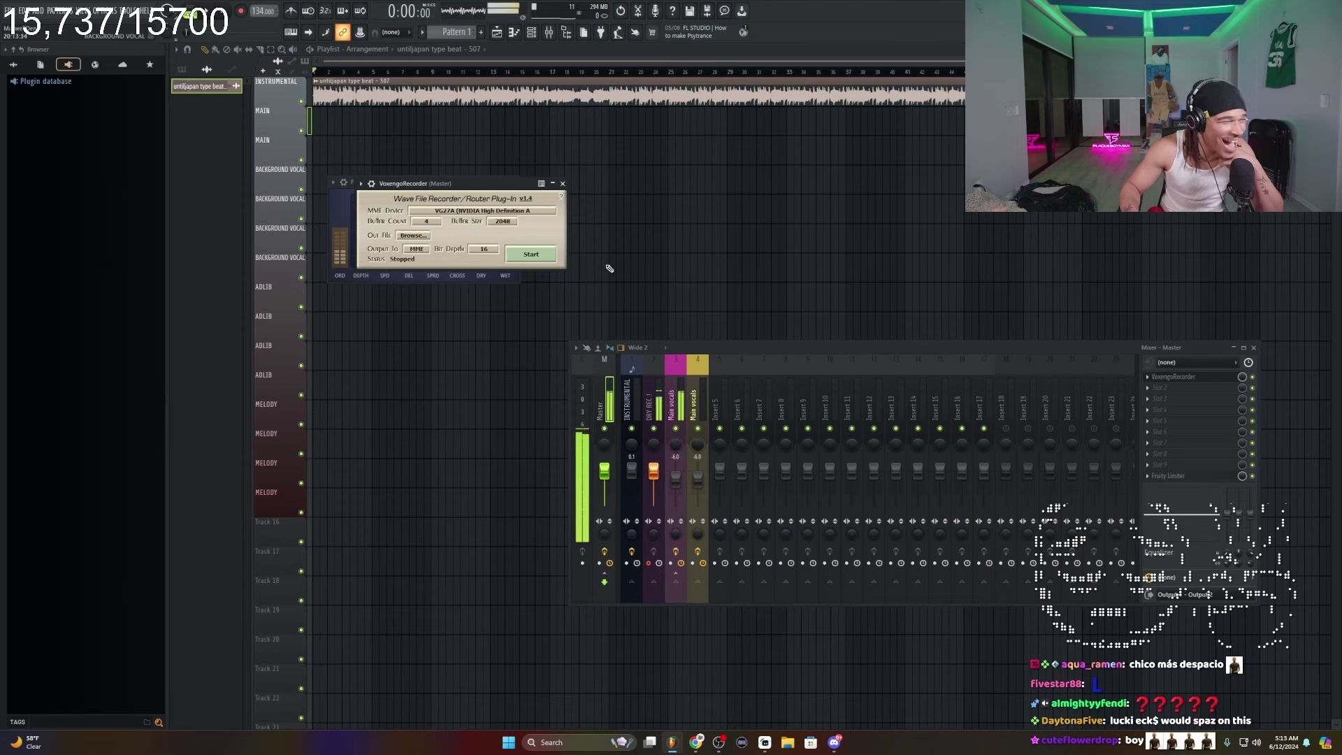
pyautogui.click(550, 215)
pyautogui.click(511, 240)
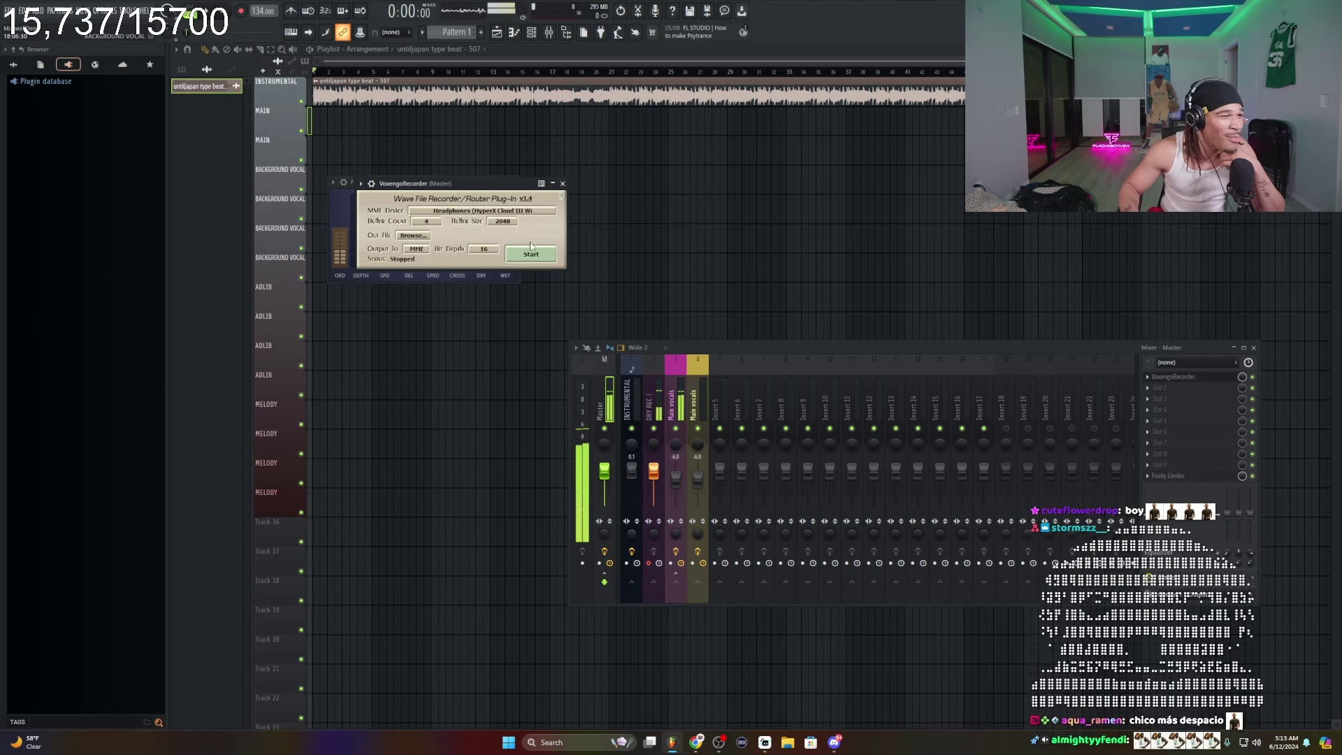
pyautogui.click(563, 184)
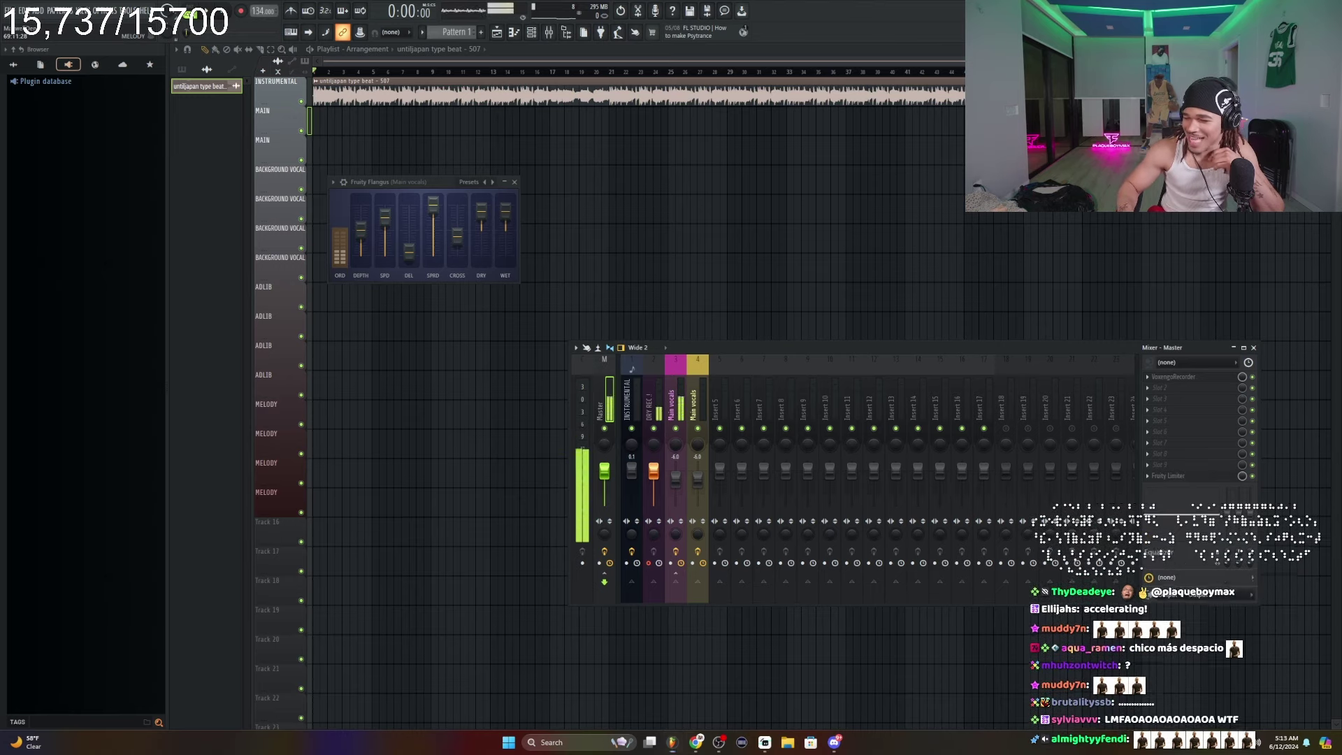
# - Review the "untiljapan type beat - 507" video on YouTube and the beat's Tunebat analysis
pyautogui.hotkey('alt', 'Tab')
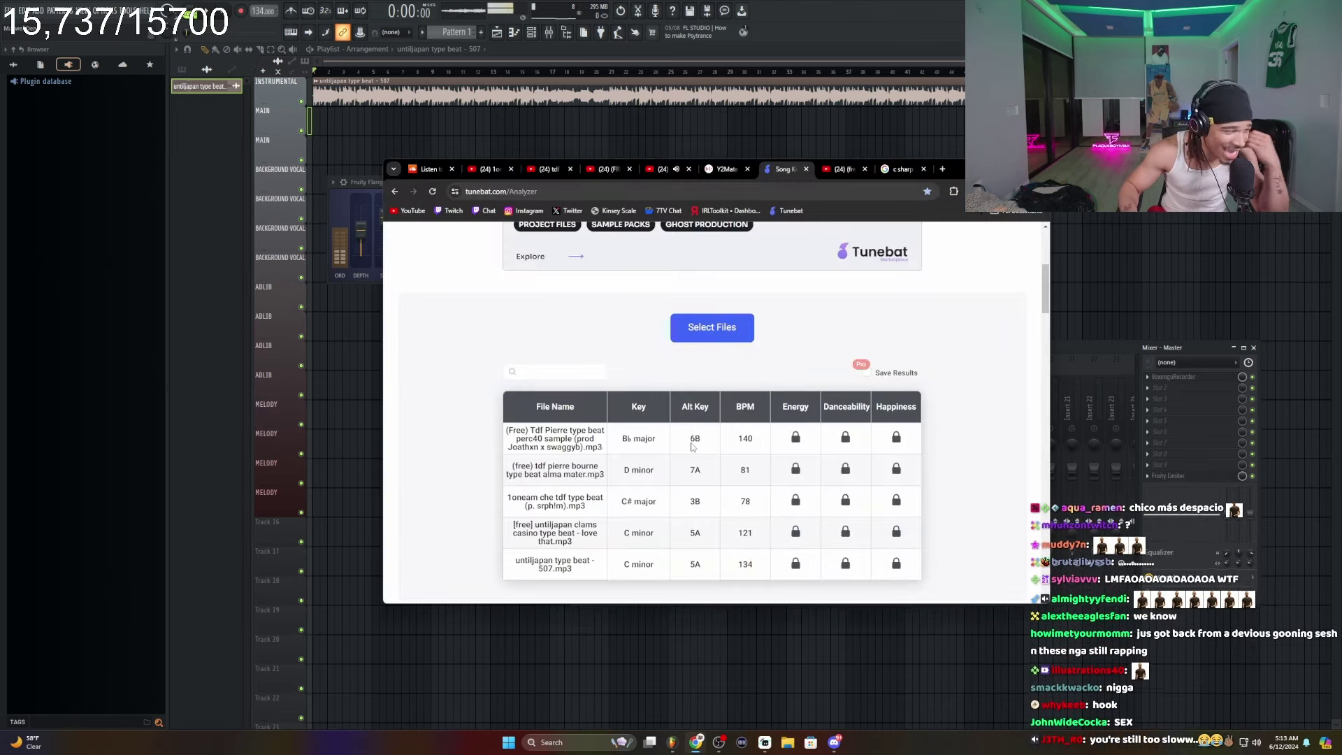
pyautogui.click(674, 171)
pyautogui.click(563, 342)
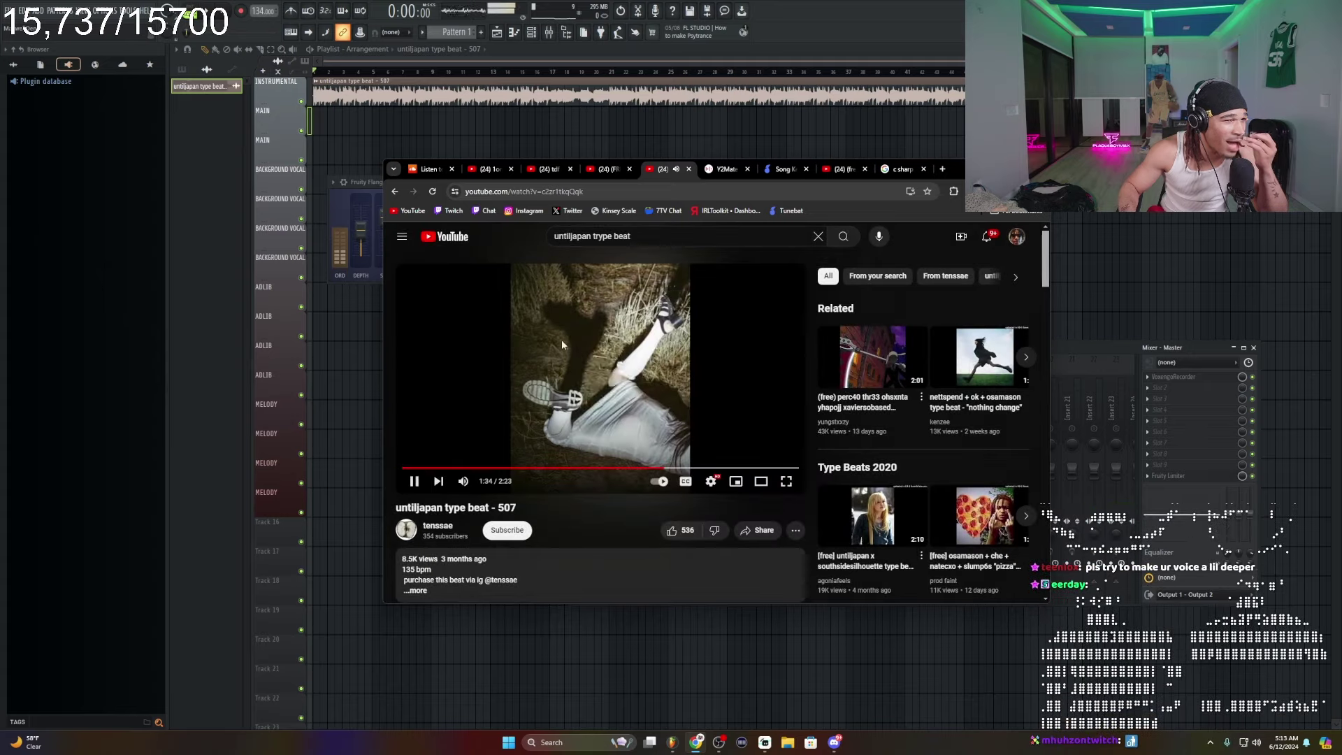
pyautogui.click(781, 170)
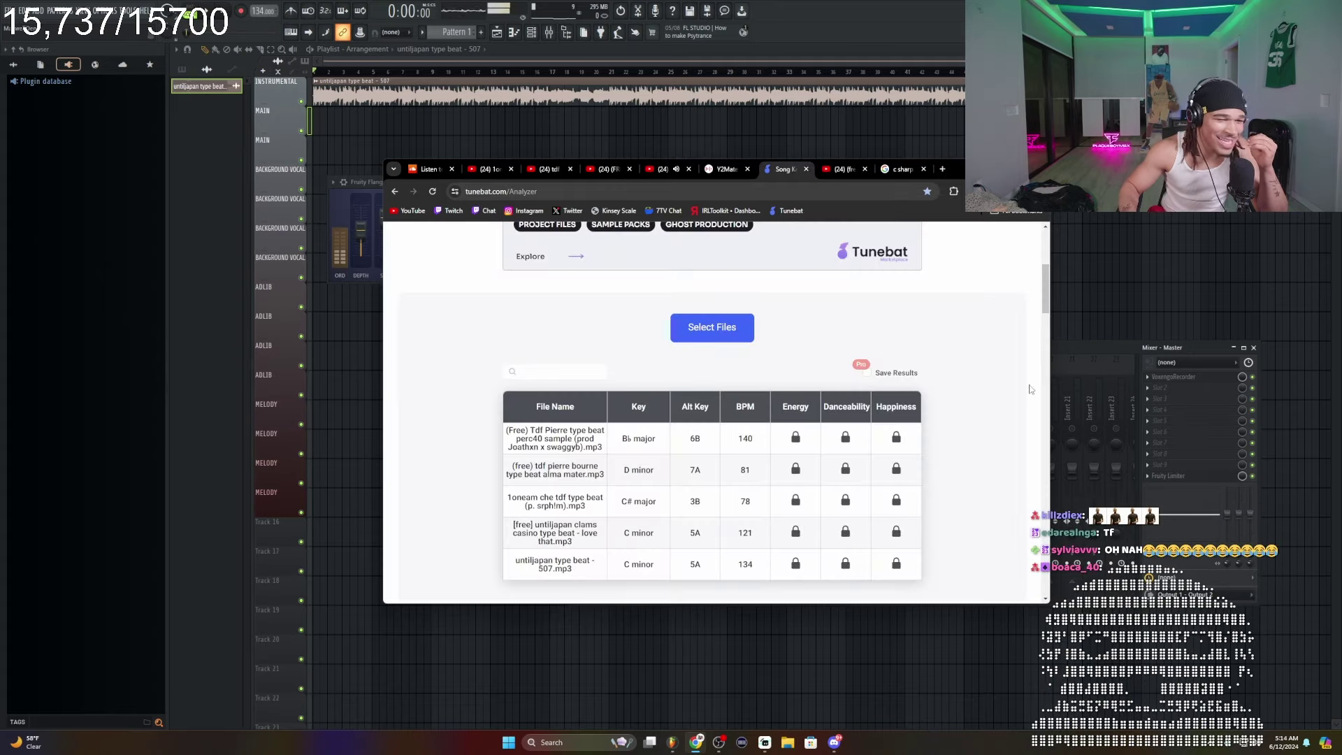
# - Return to FL Studio, inspect Fruity Delay 3 on the Main vocals track, and play the opening of the beat
pyautogui.click(1073, 357)
pyautogui.click(681, 405)
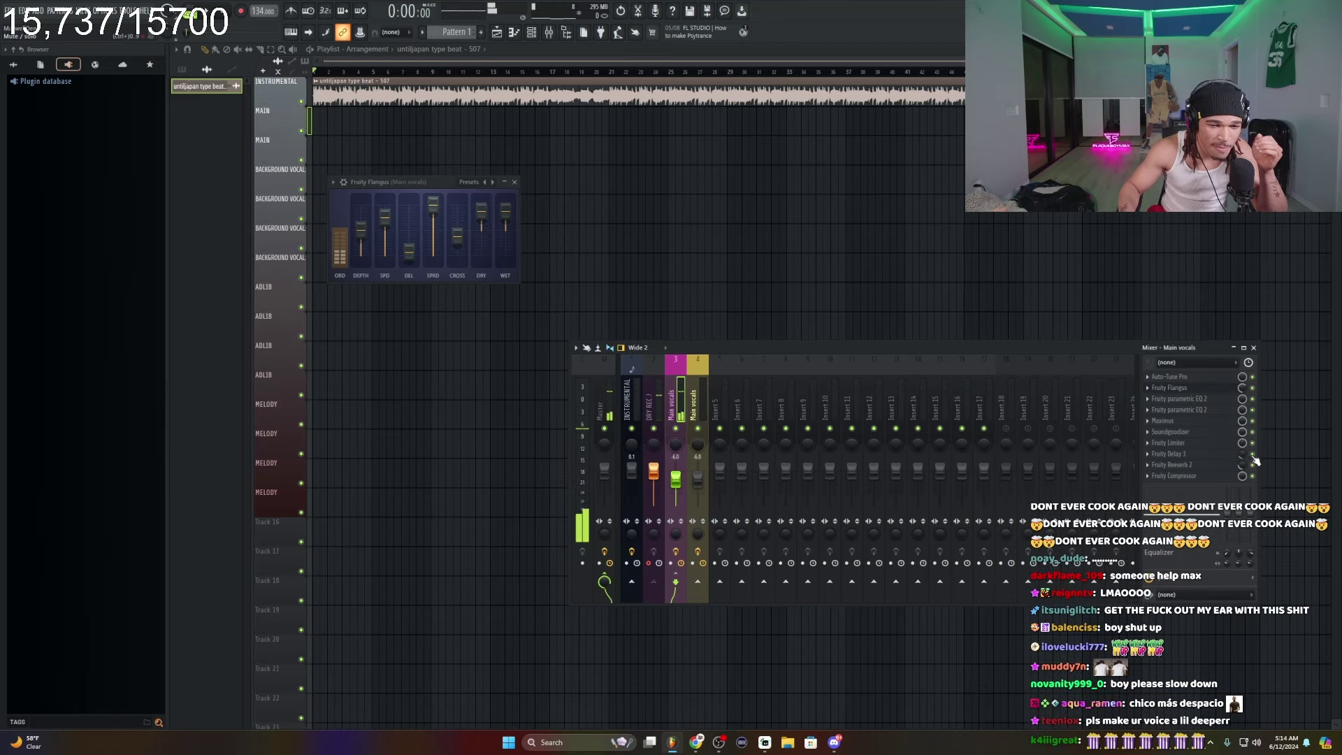
pyautogui.click(1170, 454)
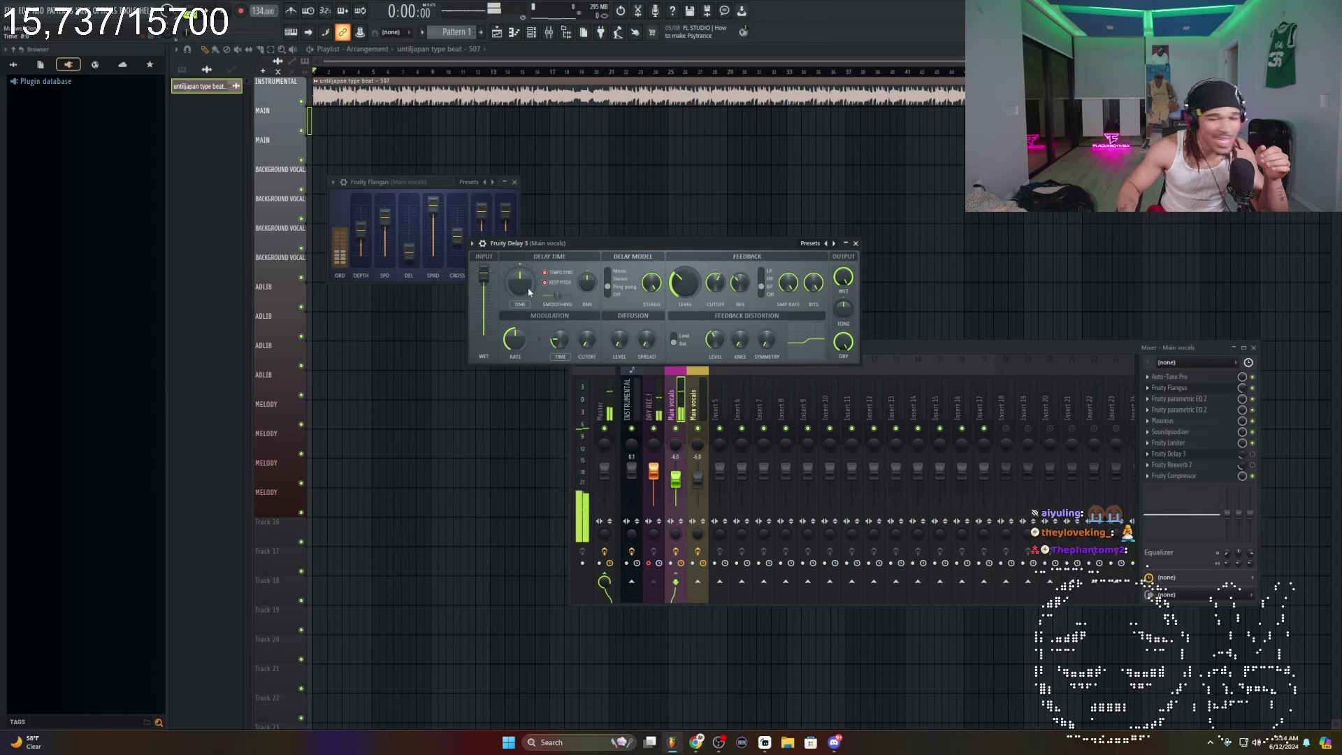
pyautogui.click(856, 244)
pyautogui.press('F12')
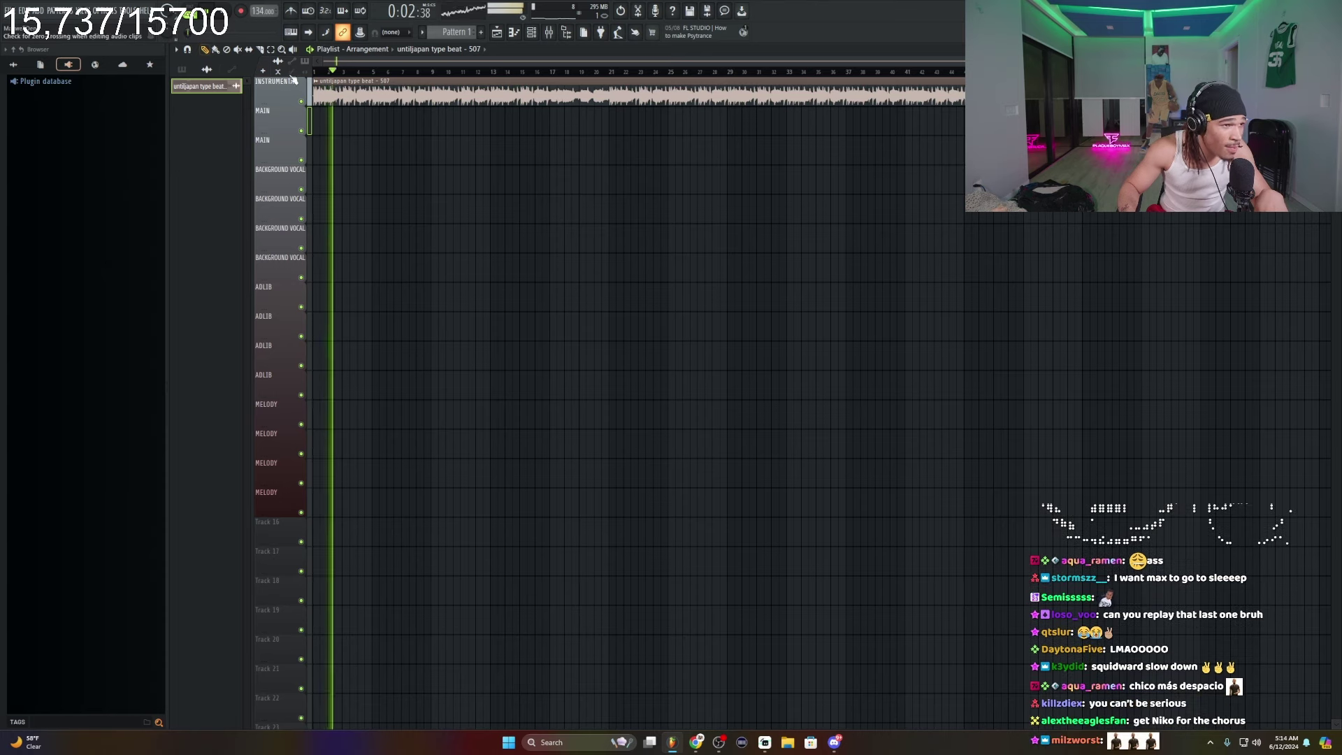
pyautogui.press('space')
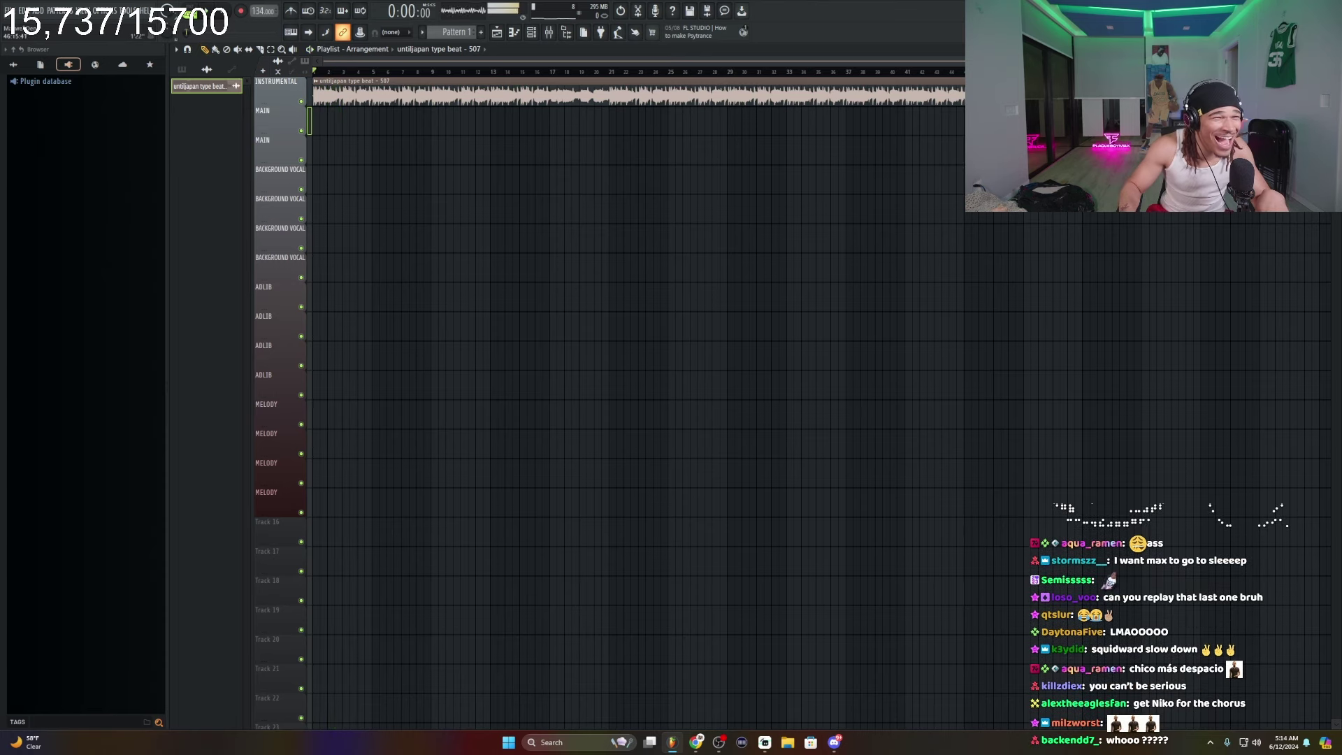
pyautogui.press('space')
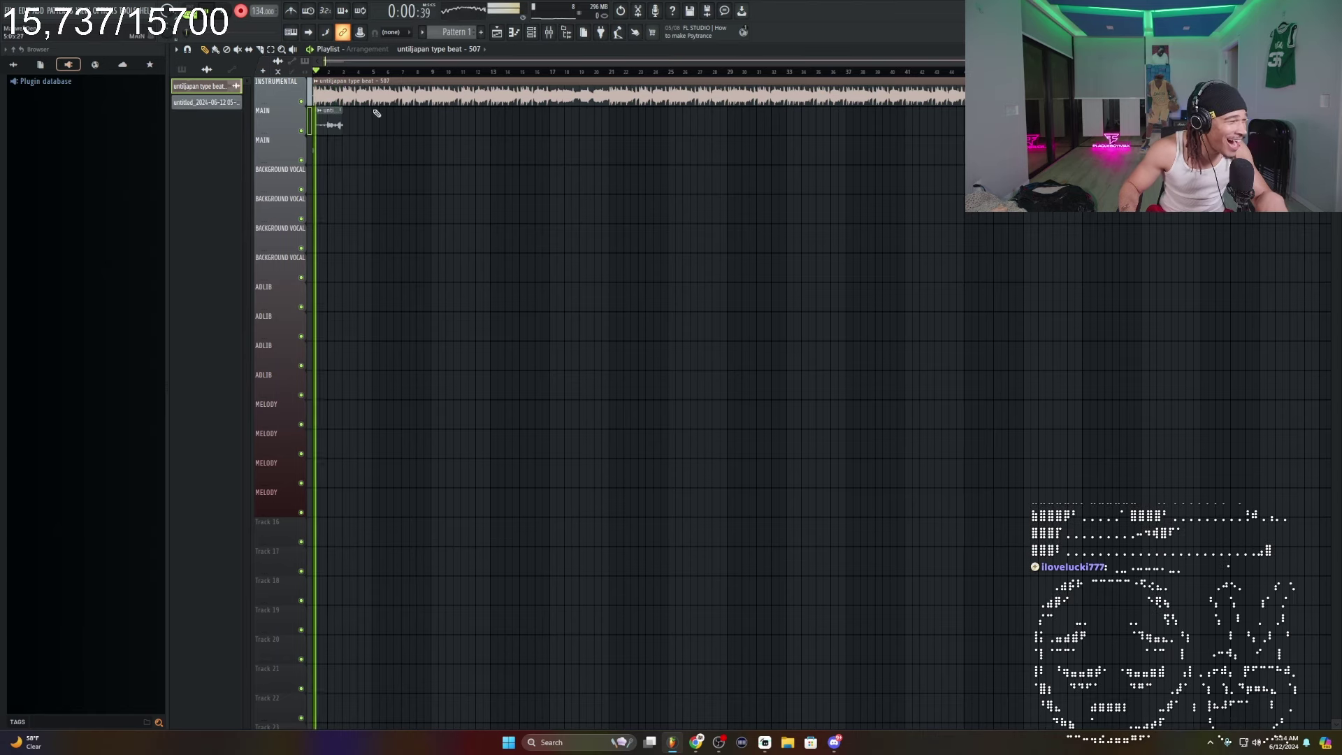
pyautogui.press('space')
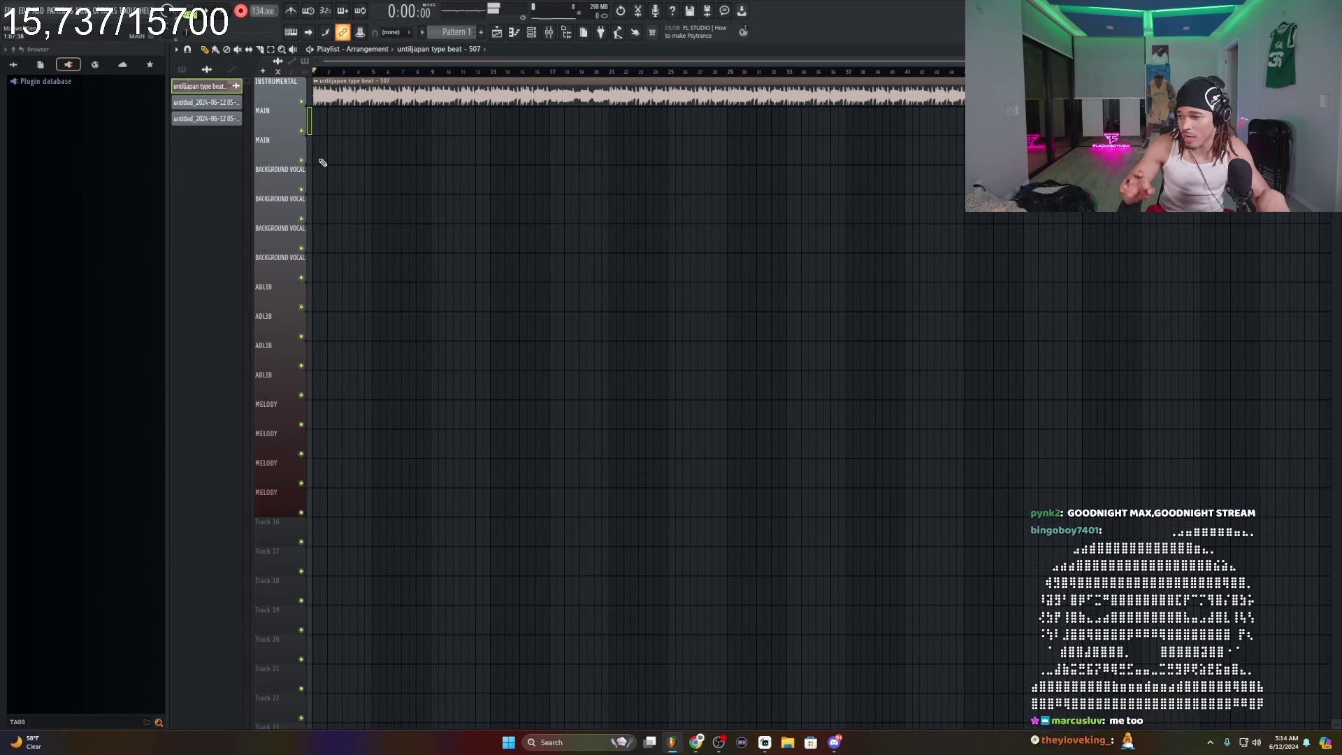
pyautogui.press('space')
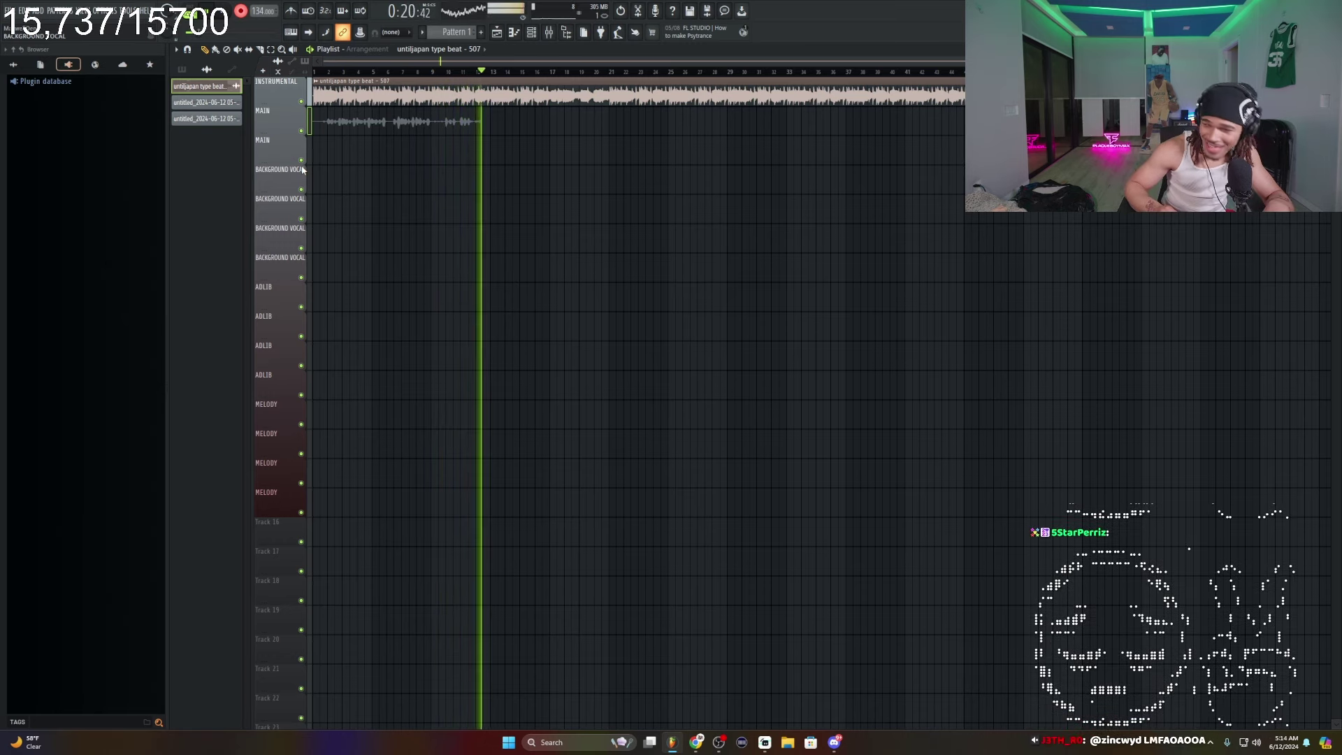
pyautogui.press('space')
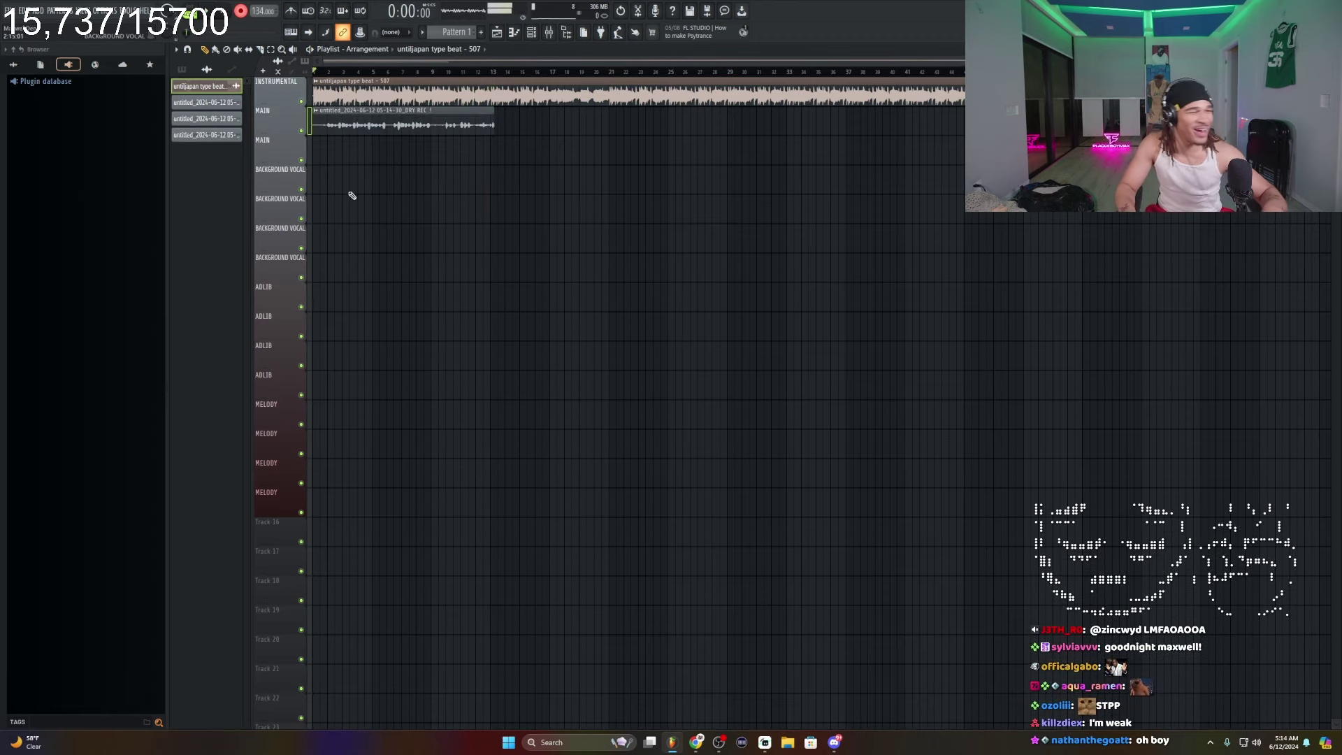
pyautogui.rightClick(369, 129)
# - Record a vocal take of about 1 minute 27 seconds on the first Main track and normalize its audio clip
pyautogui.press('space')
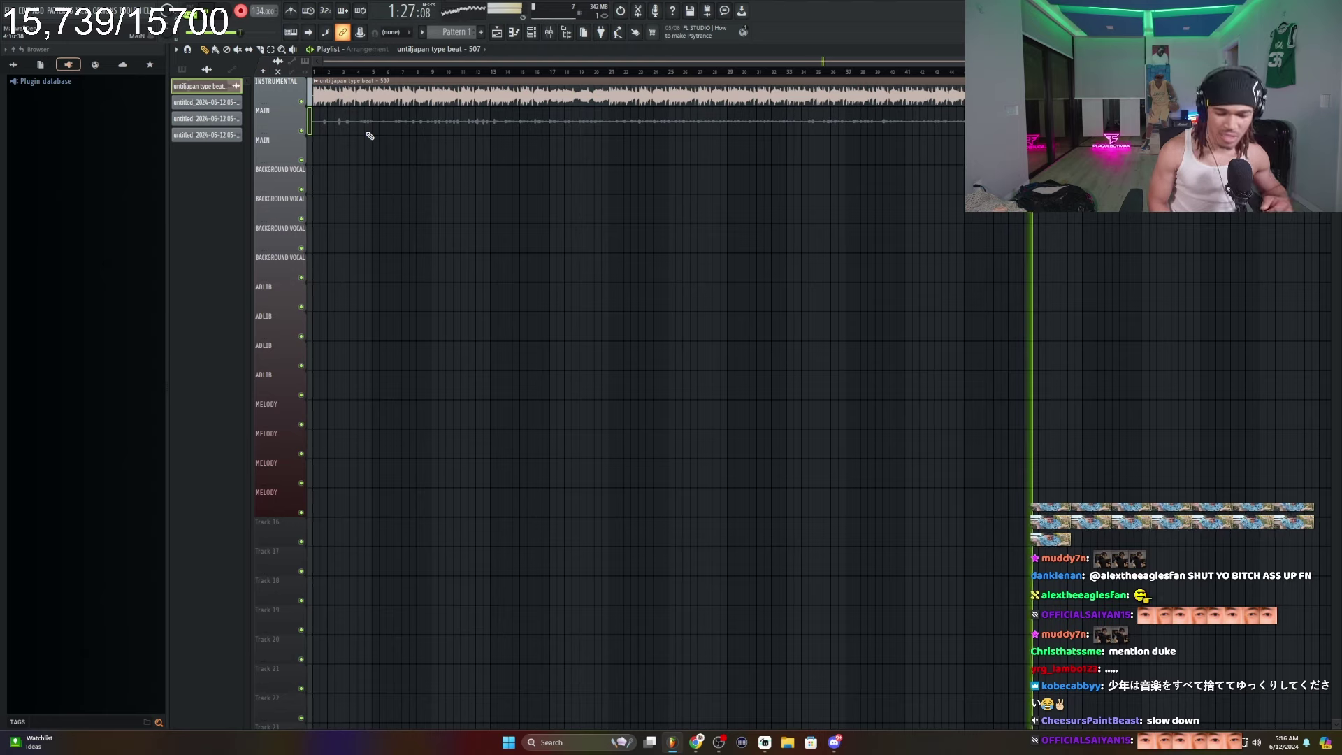
pyautogui.press('space')
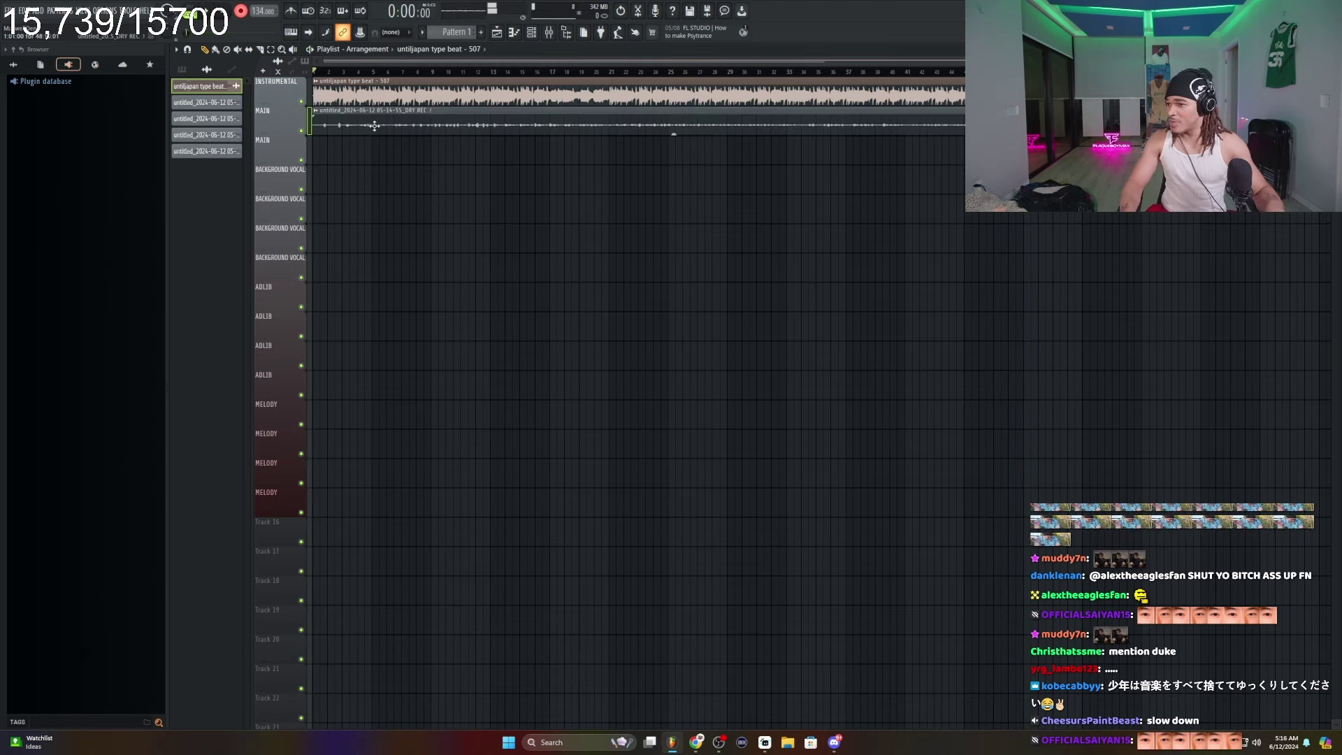
pyautogui.doubleClick(431, 132)
pyautogui.click(332, 207)
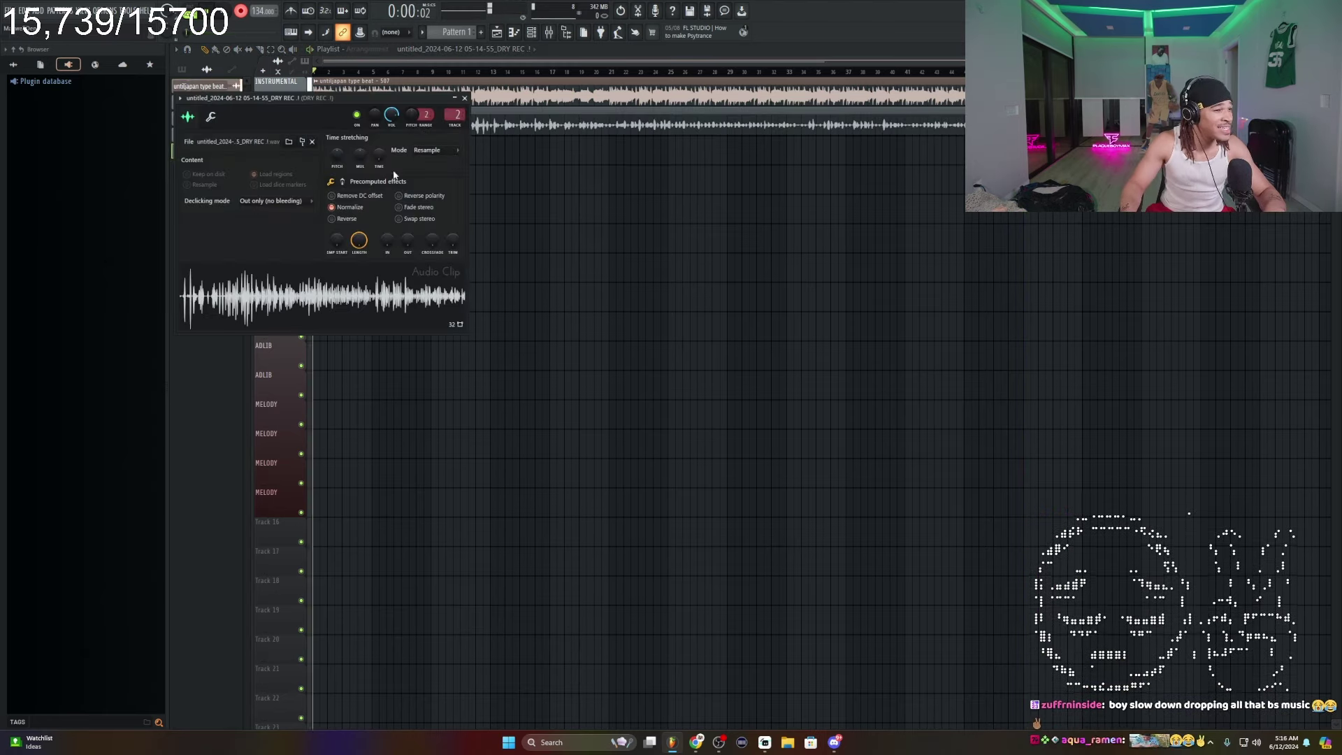
pyautogui.click(464, 98)
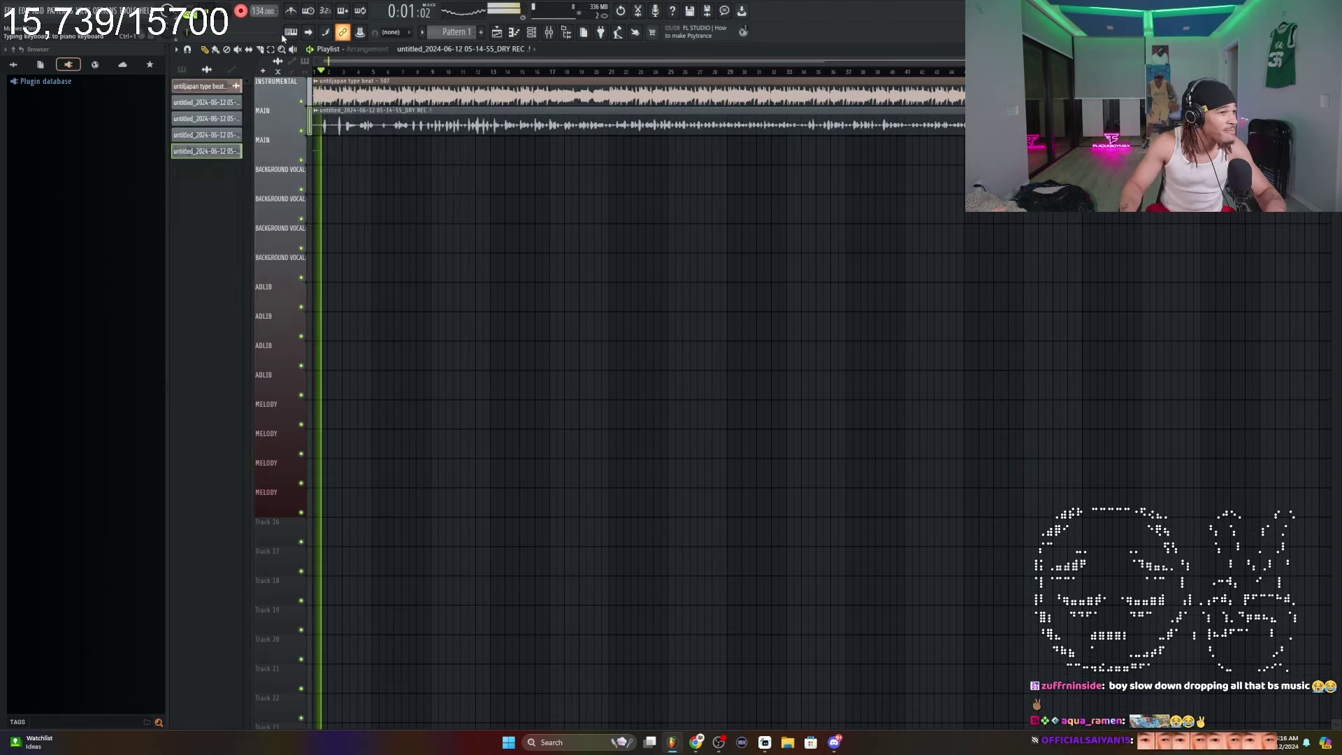
# - Lower the Main vocals fader slightly and load the summrs preset in its Fruity Reeverb 2
pyautogui.click(550, 35)
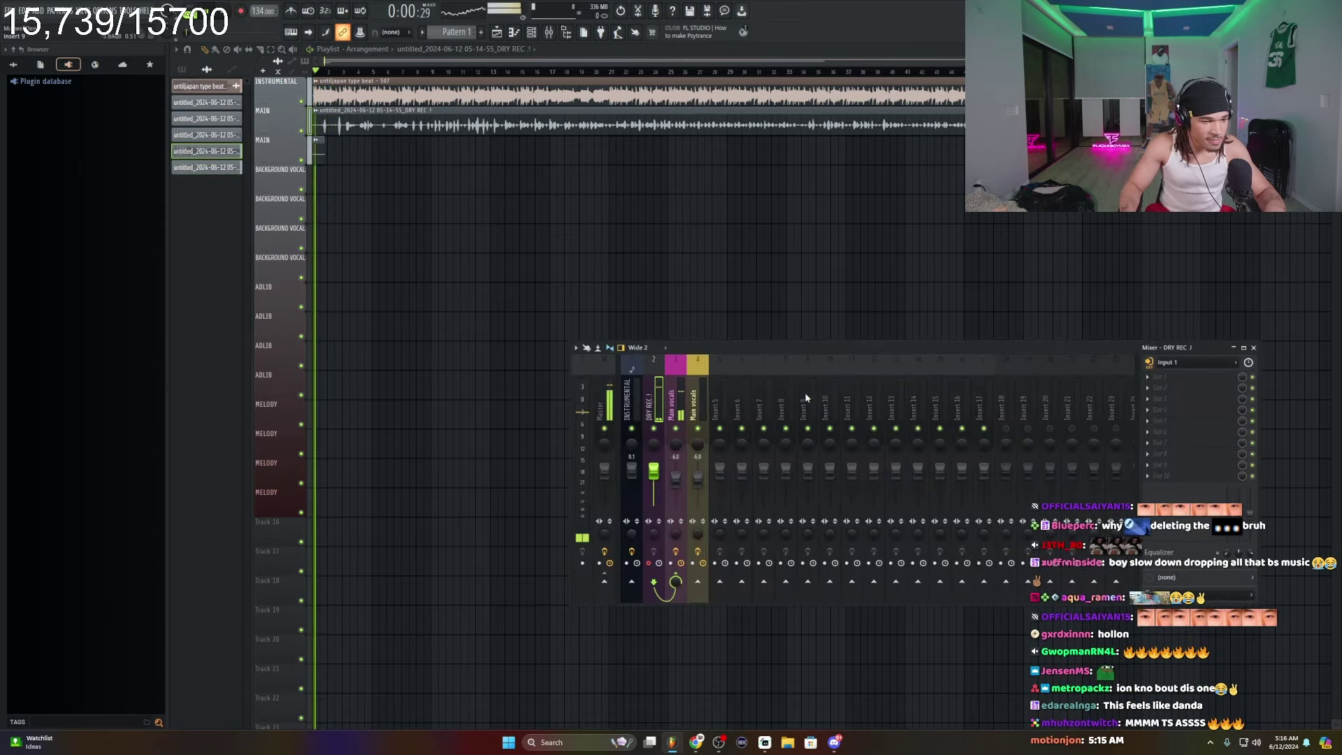
pyautogui.moveTo(685, 483); pyautogui.dragTo(684, 487)
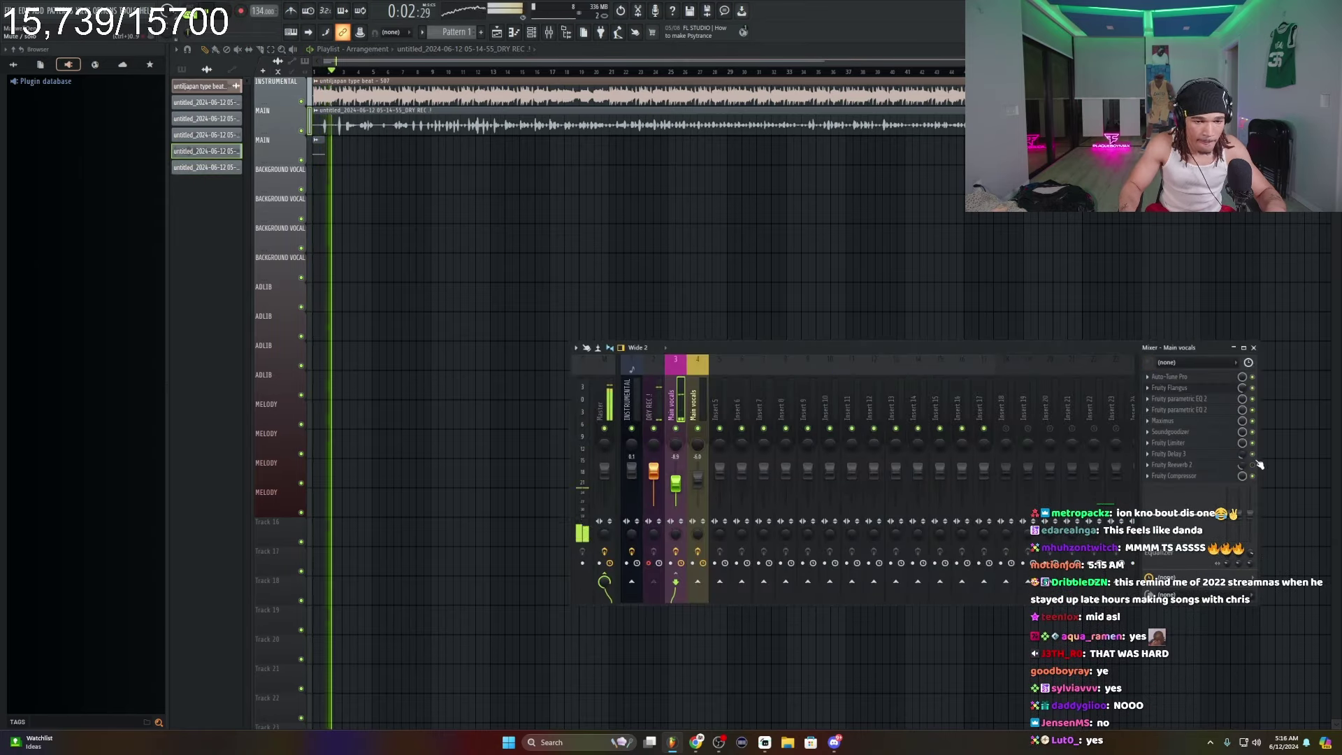
pyautogui.rightClick(1201, 466)
pyautogui.moveTo(1216, 505)
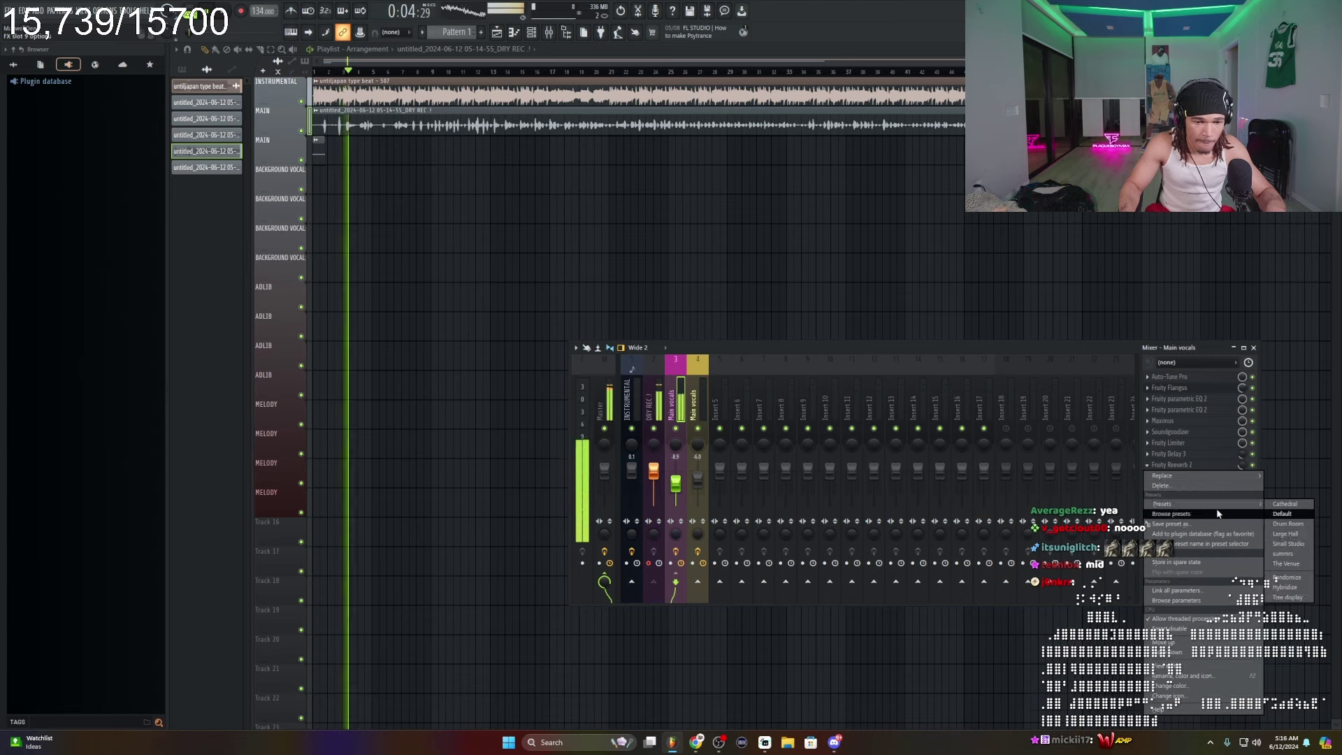
pyautogui.click(1284, 554)
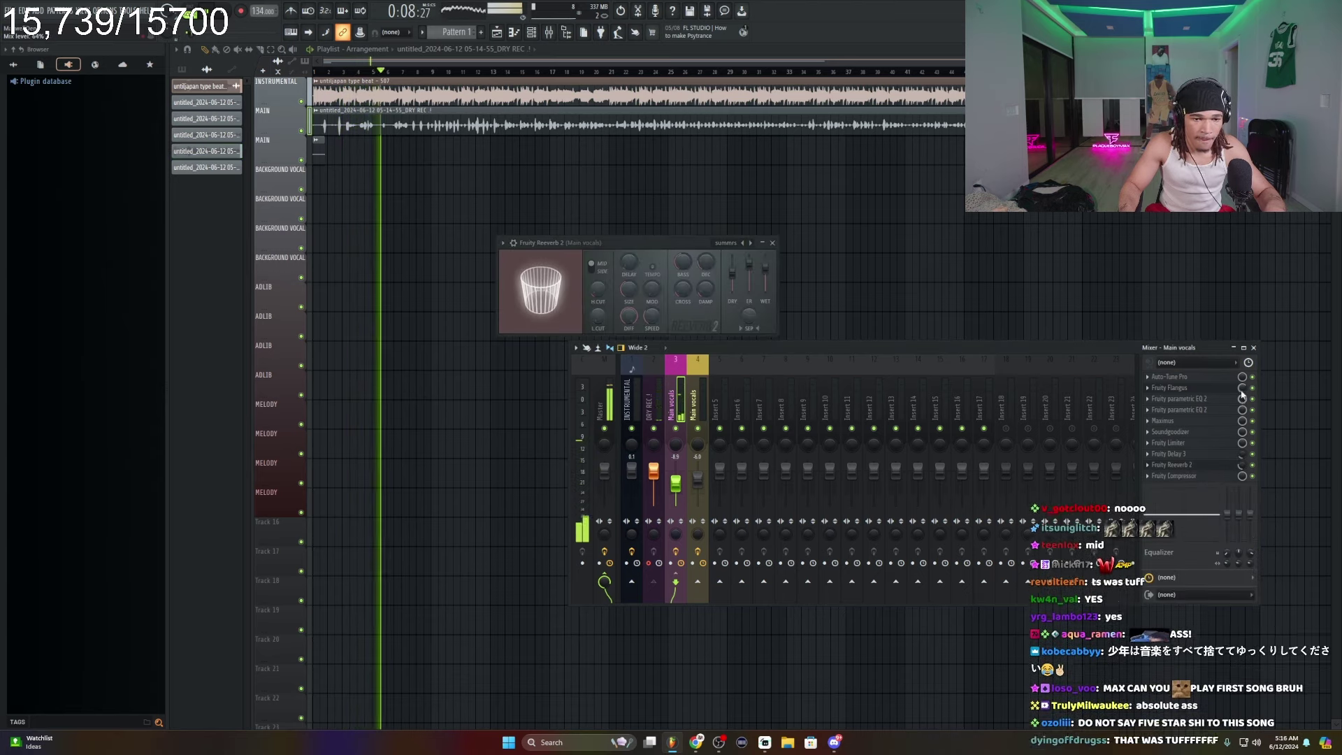
pyautogui.click(1253, 347)
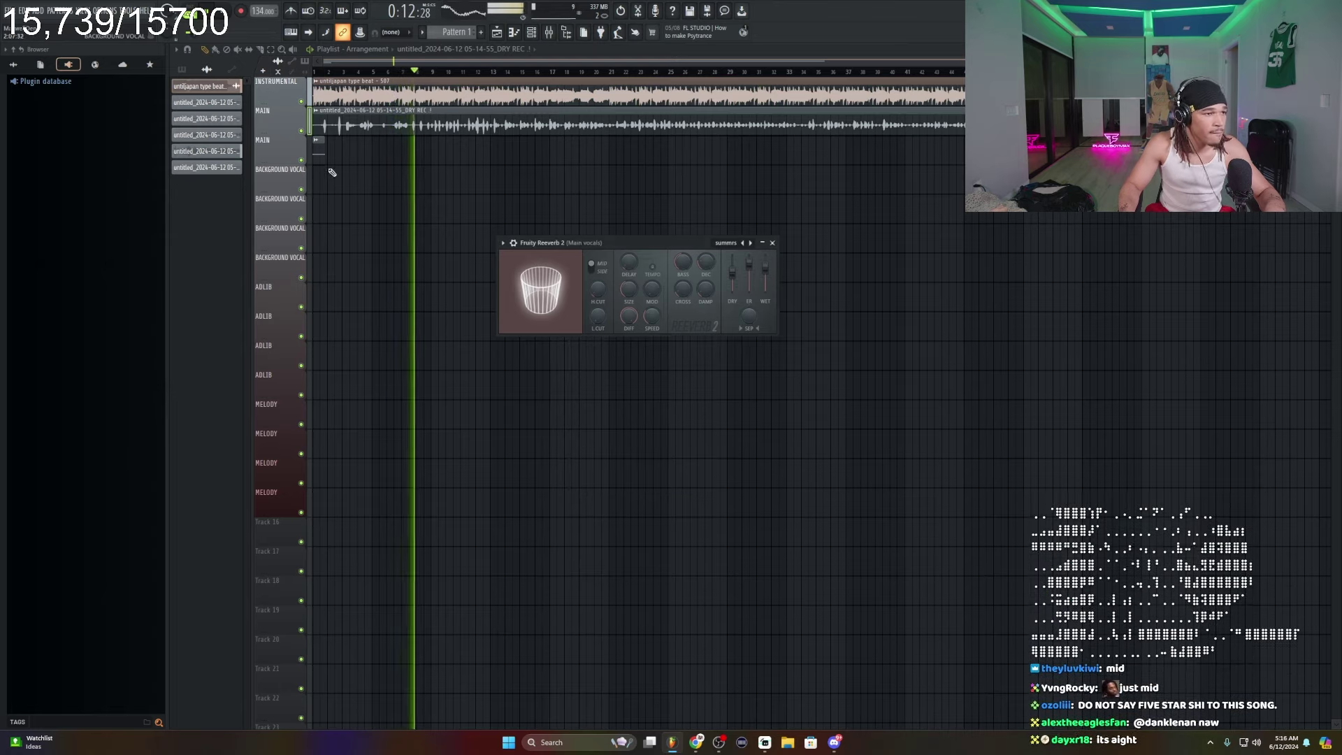
# - Remove the stray short clip from the second Main track and set the Main vocals fader to -7.6 dB during playback
pyautogui.press('Escape')
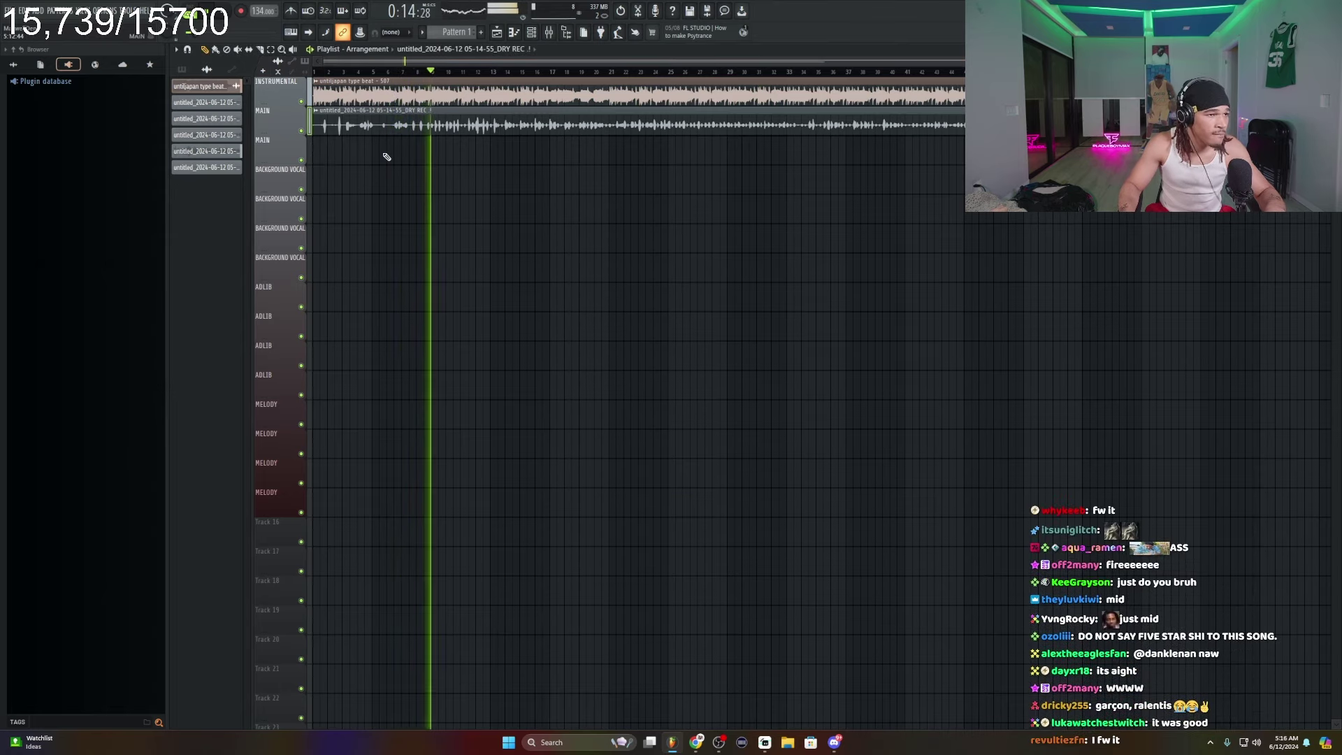
pyautogui.click(548, 32)
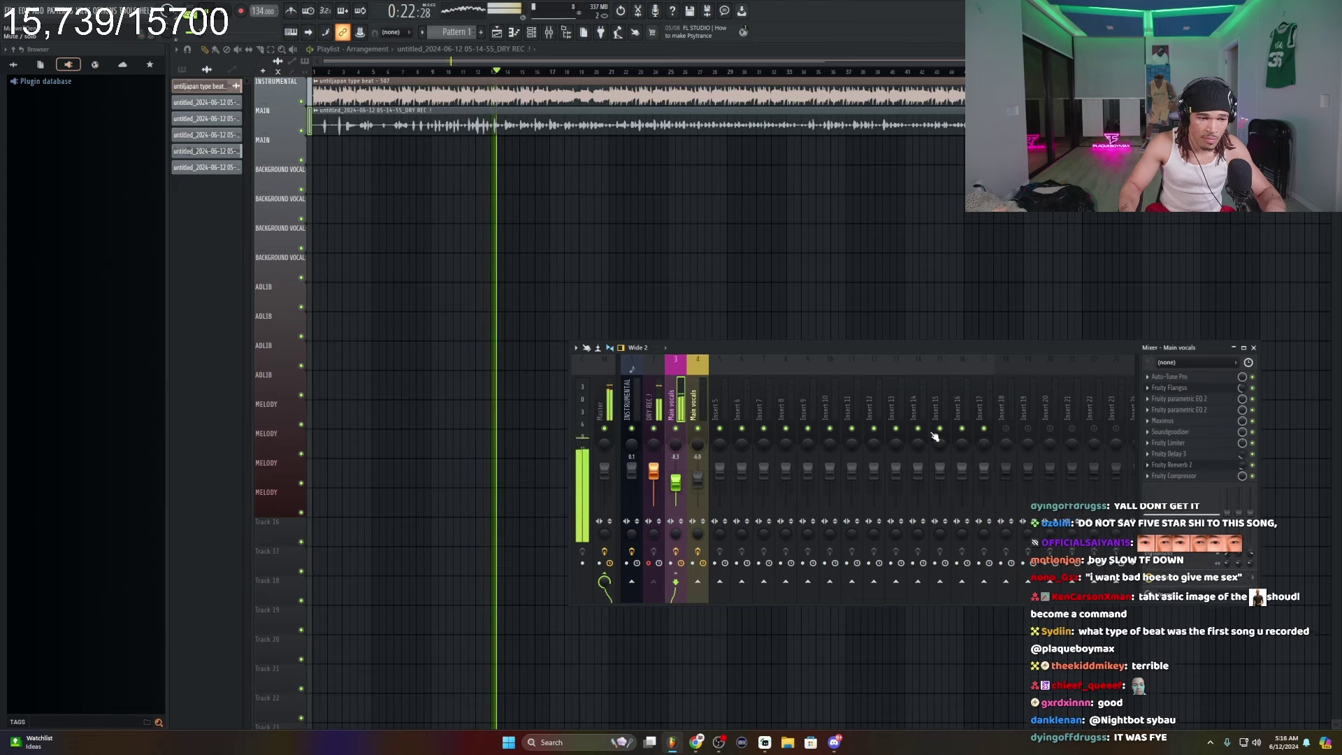
pyautogui.moveTo(677, 484); pyautogui.dragTo(676, 482)
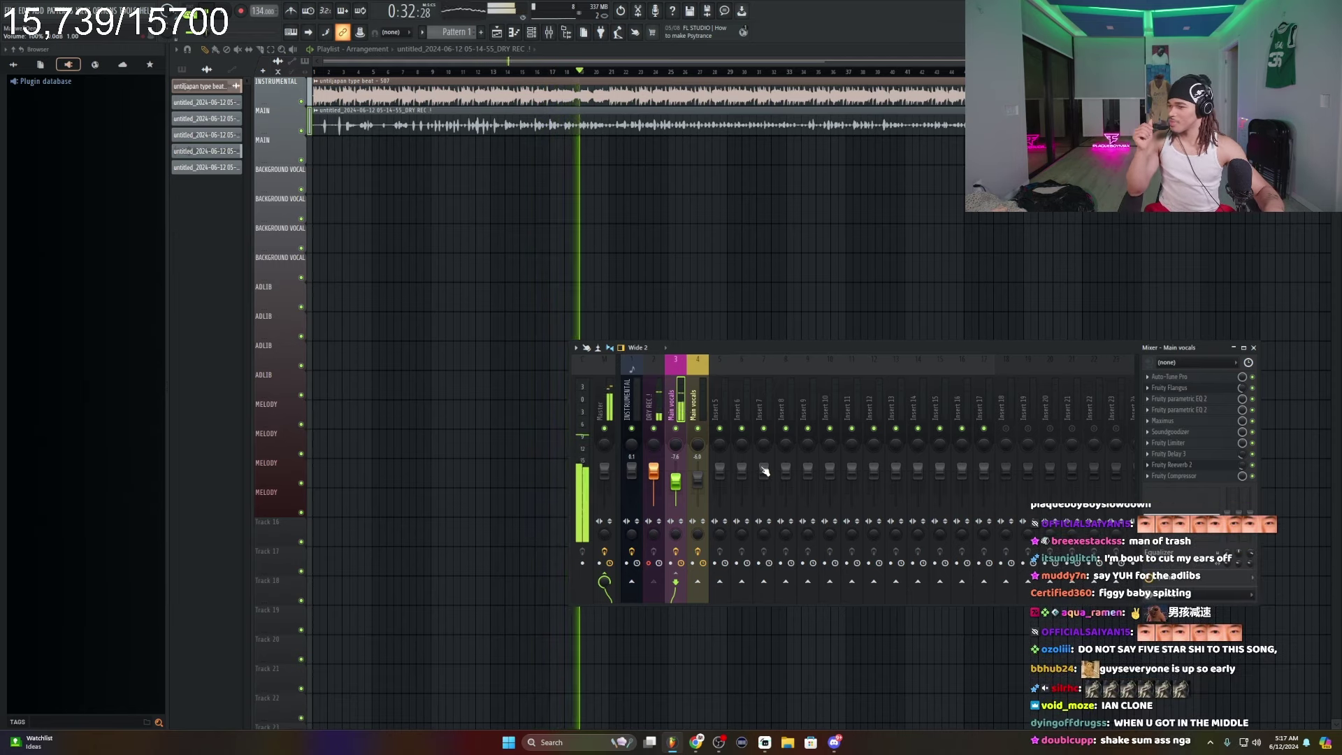
pyautogui.press('space')
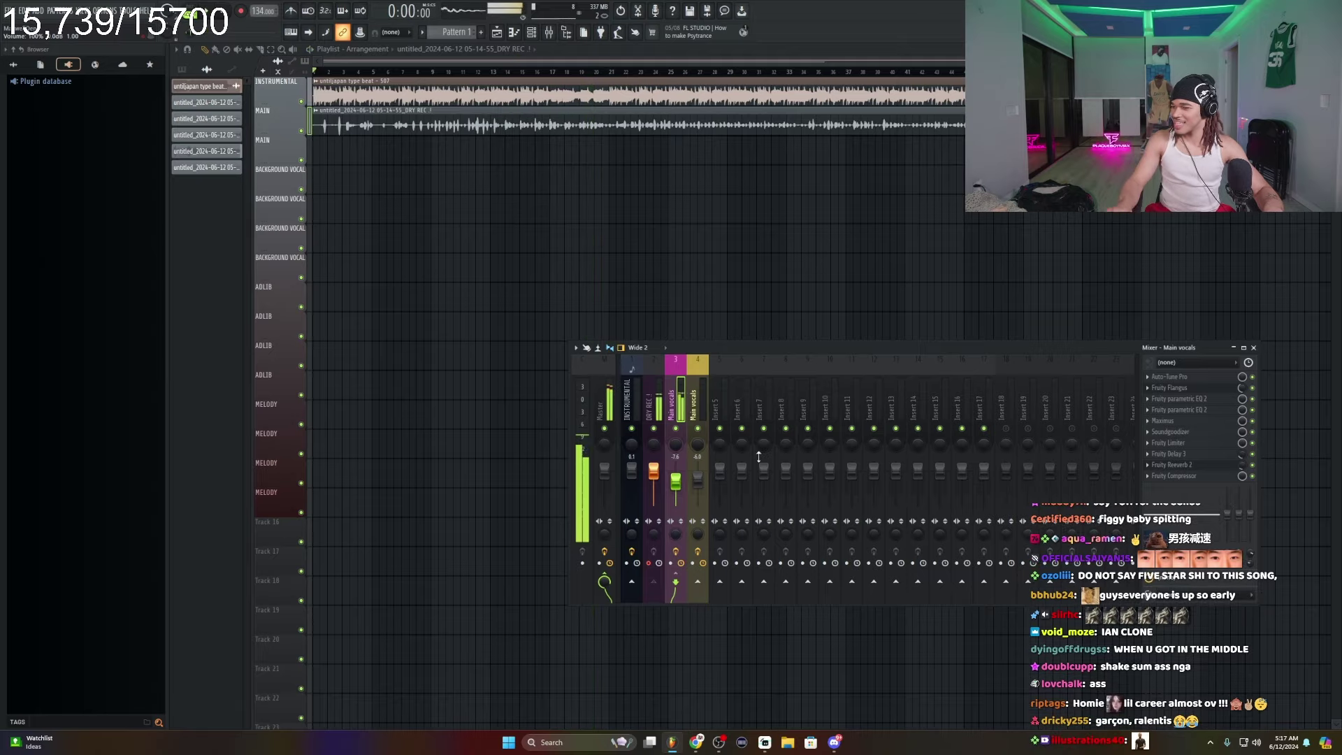